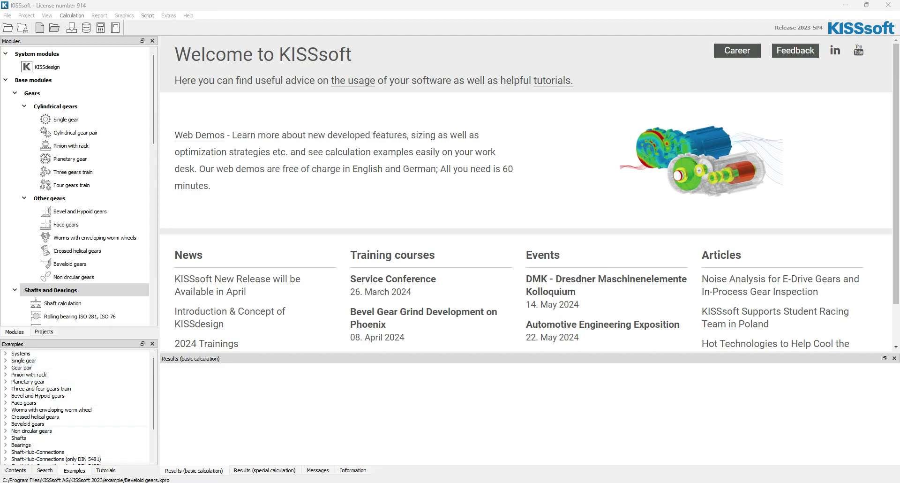
# - Open the gear pair example 01 Spur (ISO 6336)
pyautogui.click(6, 368)
pyautogui.click(53, 376)
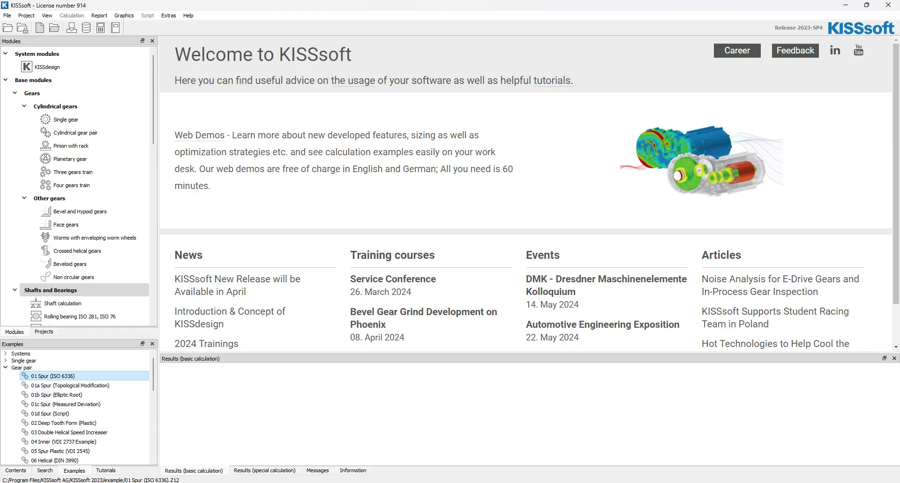
pyautogui.doubleClick(52, 377)
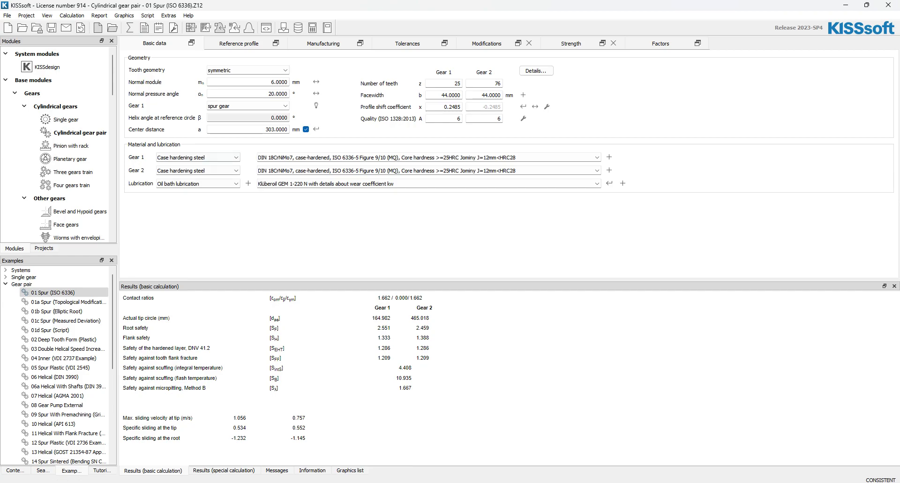
# - Generate the calculation report for the gear pair, enlarge its window and look through the table of contents
pyautogui.click(144, 28)
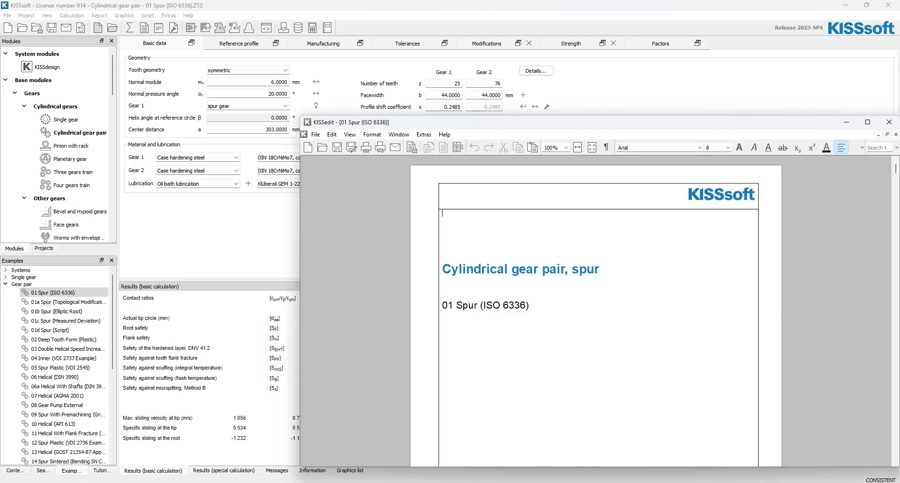
pyautogui.moveTo(585, 123); pyautogui.dragTo(385, 8)
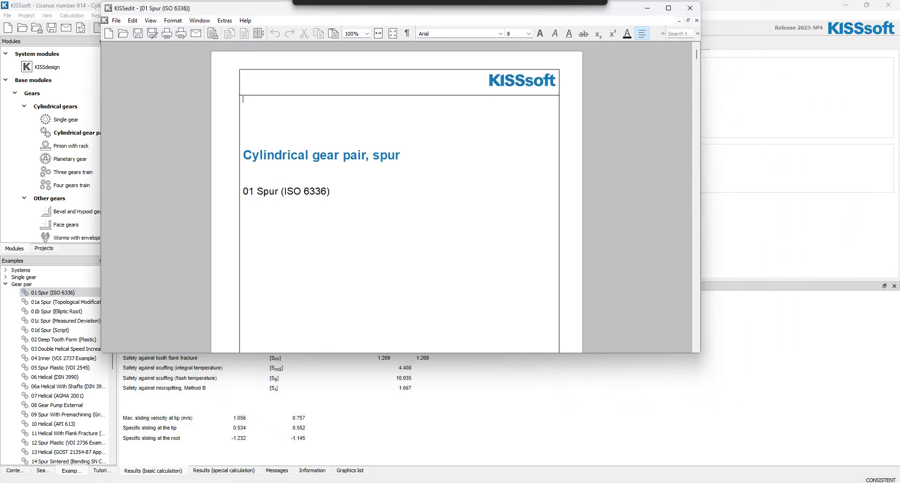
pyautogui.scroll(-6, 395, 156)
pyautogui.scroll(-4, 397, 197)
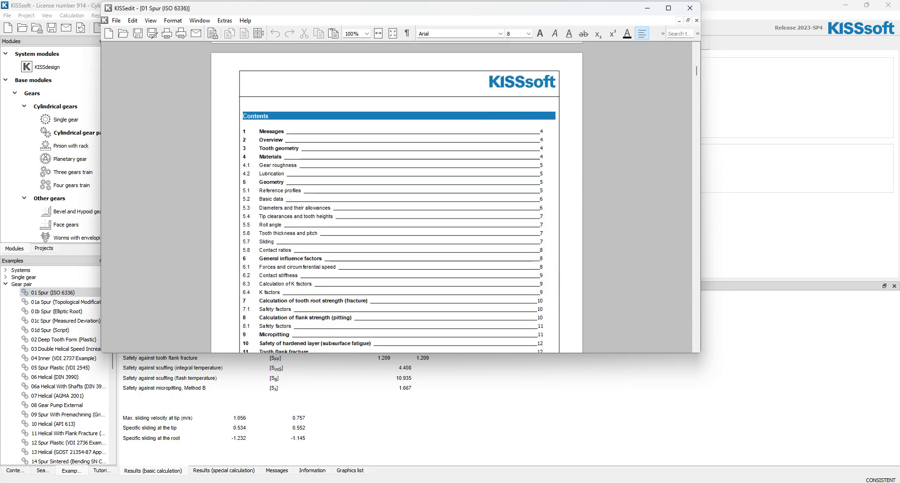
pyautogui.moveTo(700, 352); pyautogui.dragTo(781, 475)
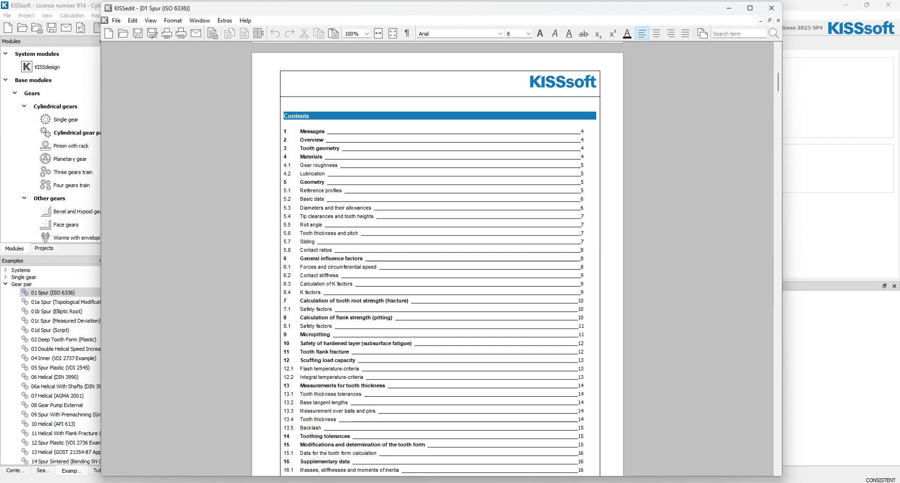
pyautogui.scroll(-1, 438, 258)
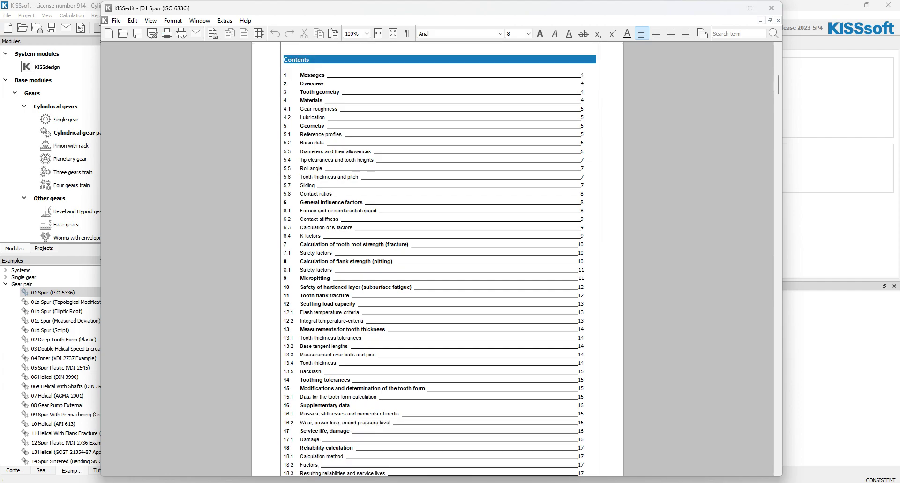
# - Go to section 13.5 Backlash of the report, highlight the normal backlash row and close the report
pyautogui.click(311, 371)
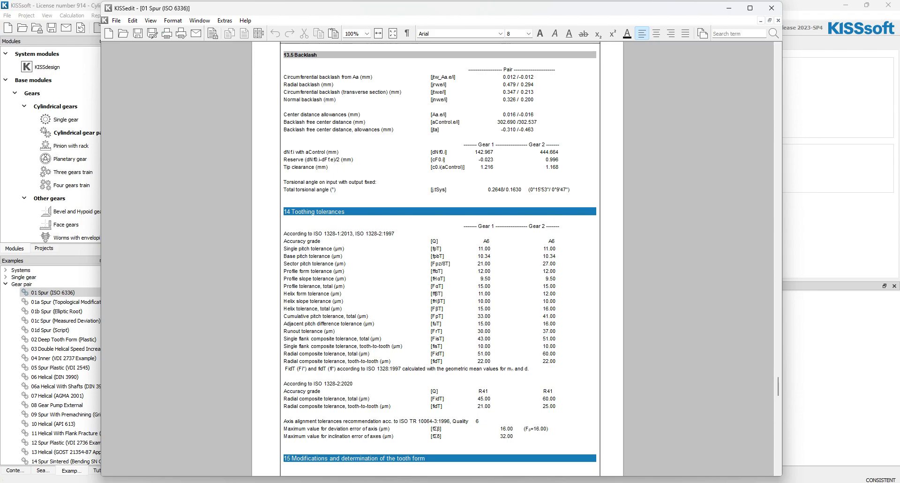
pyautogui.moveTo(448, 100); pyautogui.dragTo(283, 99)
pyautogui.click(531, 100)
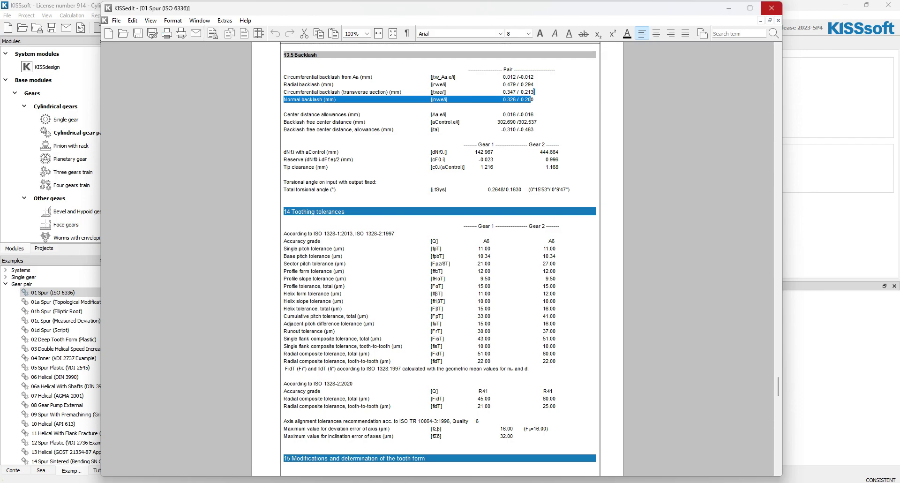
pyautogui.click(772, 8)
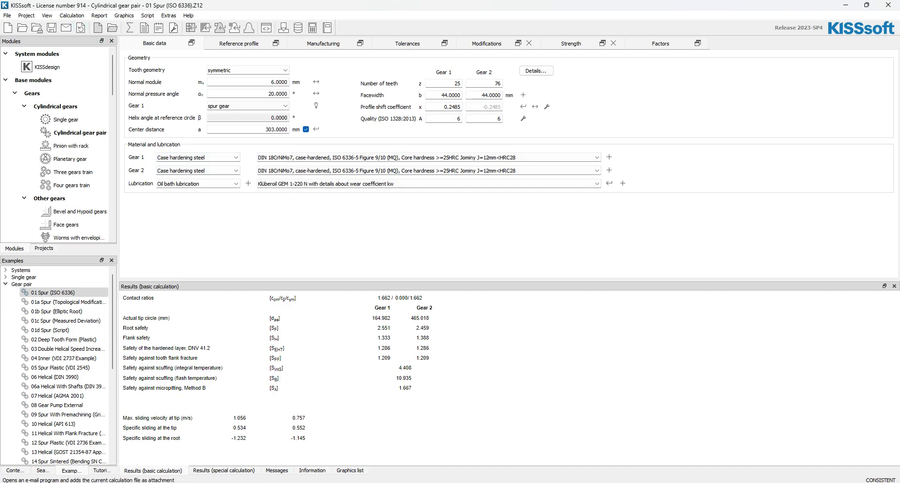
# - Add the operating backlash calculation to the gear pair
pyautogui.click(72, 15)
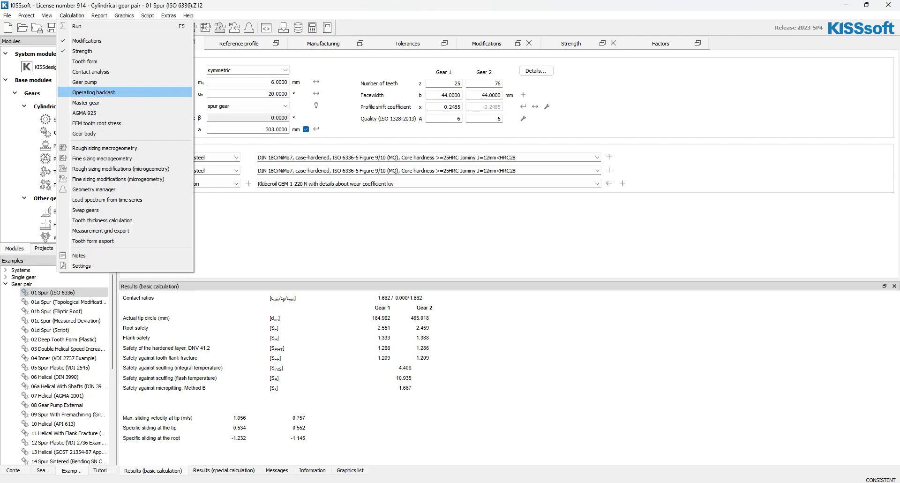
pyautogui.click(94, 92)
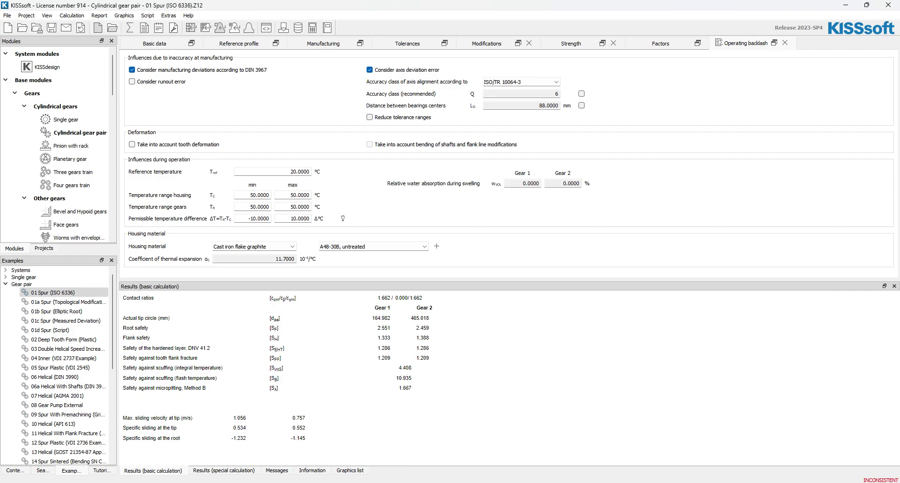
# - Try the face load factor method without manufacturing deviation per ISO 6336-1 Annex E, inspect its axis alignment settings and restore calculation according to calculation method
pyautogui.click(661, 43)
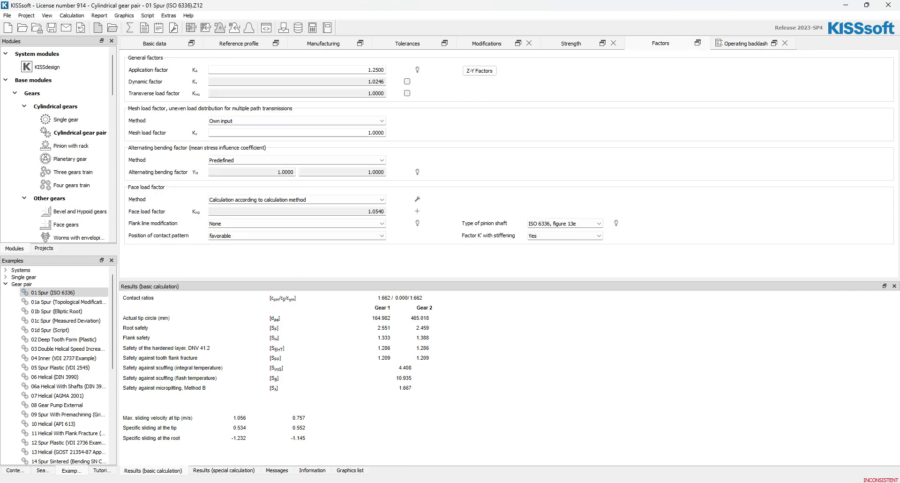
pyautogui.click(382, 200)
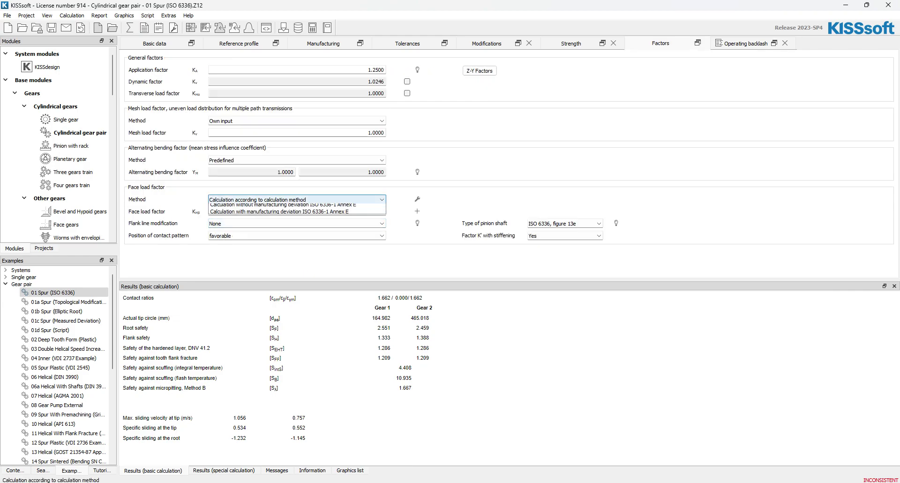
pyautogui.click(282, 222)
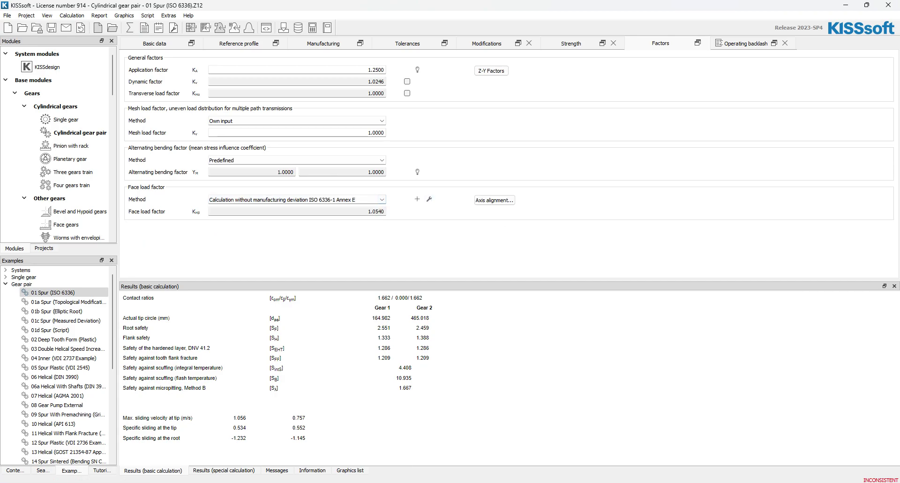
pyautogui.click(495, 200)
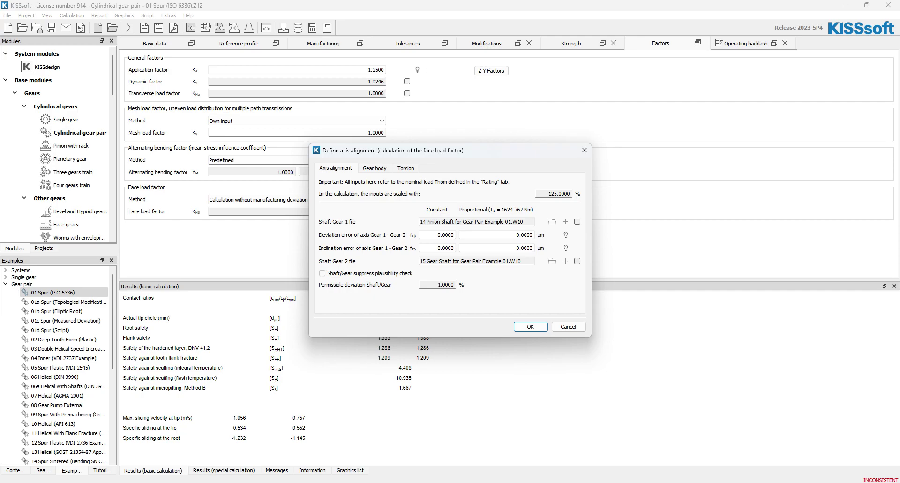
pyautogui.click(568, 327)
pyautogui.click(291, 200)
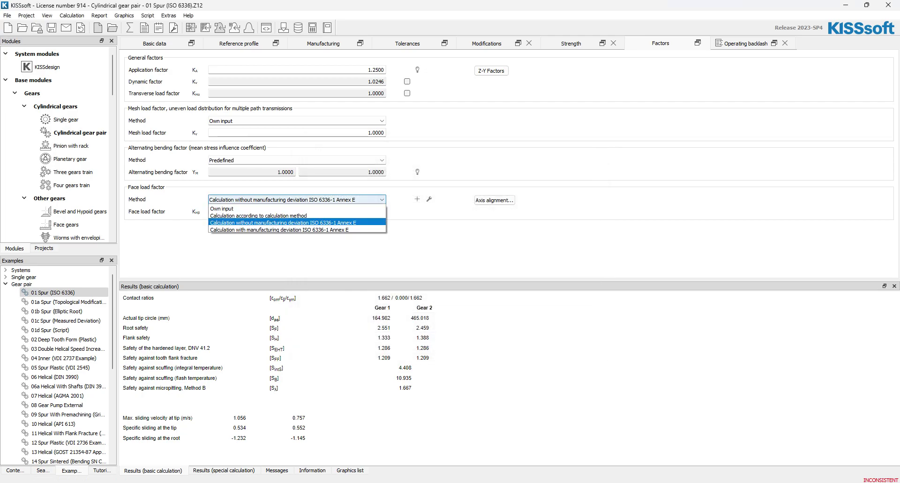
pyautogui.click(282, 215)
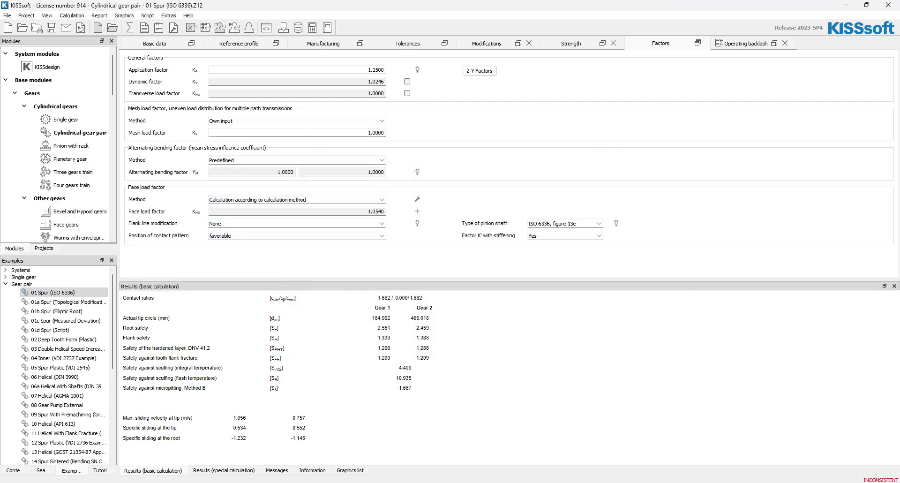
# - Set the housing's minimum temperature to -20 °C in the operating backlash settings and switch the housing temperature unit to °F
pyautogui.click(746, 43)
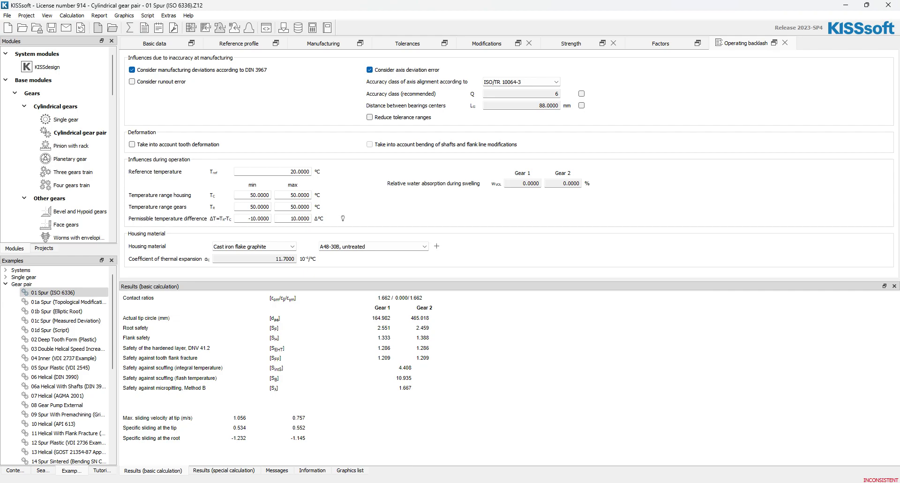
pyautogui.doubleClick(300, 172)
pyautogui.click(259, 196)
pyautogui.doubleClick(259, 195)
pyautogui.write('-20')
pyautogui.rightClick(318, 194)
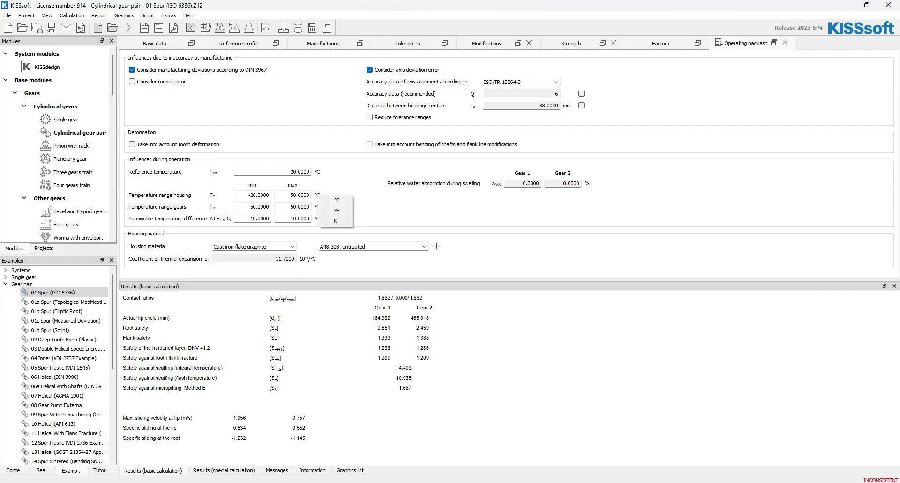
pyautogui.click(337, 210)
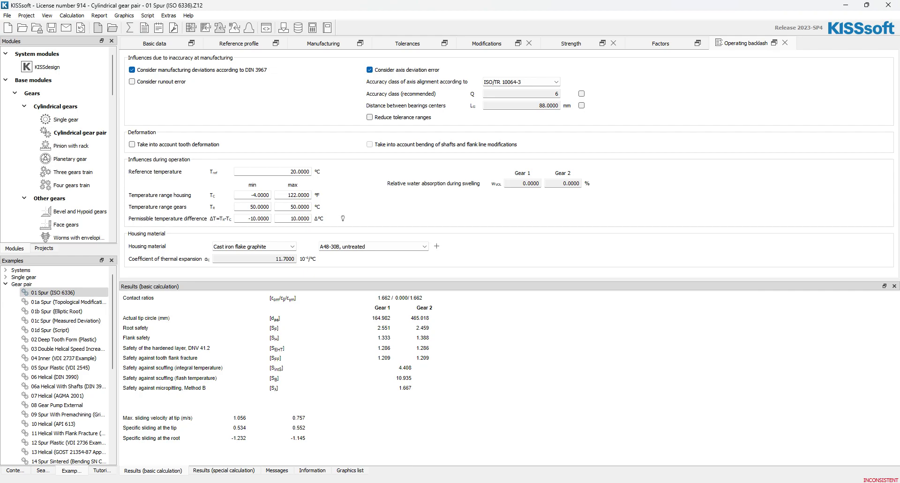
# - Set the gears' minimum temperature to -20 °C and switch the gear temperature unit to °F
pyautogui.doubleClick(251, 207)
pyautogui.write('-4')
pyautogui.press('BackSpace')
pyautogui.write('20')
pyautogui.press('Return')
pyautogui.click(319, 207)
pyautogui.click(329, 224)
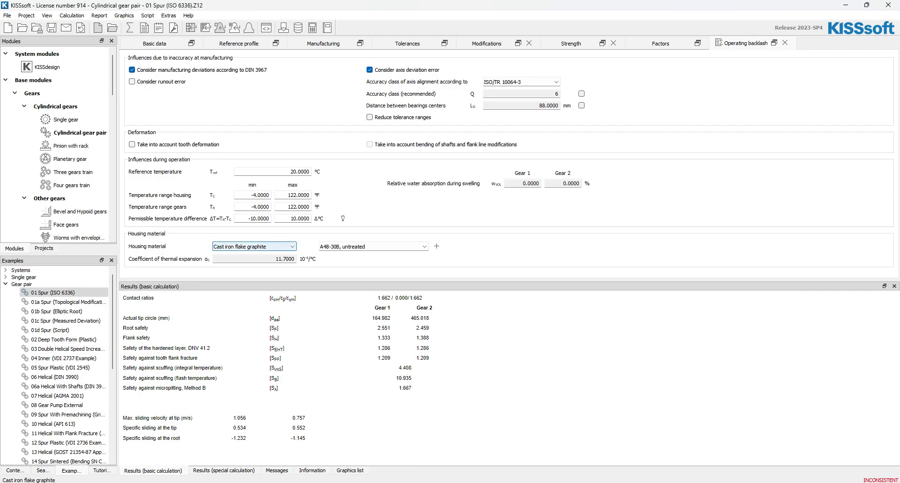
# - Set the housing material to structural steel A284 Gr.D, untreated, and check its coefficient of thermal expansion
pyautogui.click(288, 246)
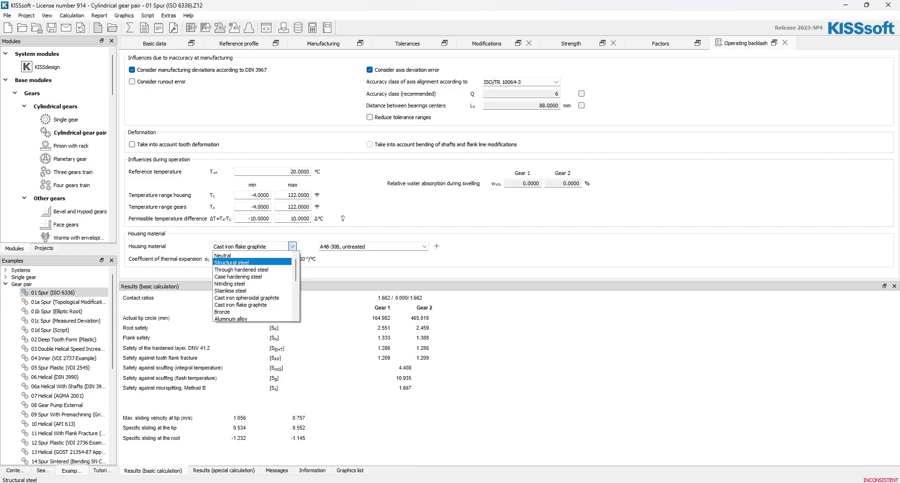
pyautogui.click(231, 262)
pyautogui.click(424, 246)
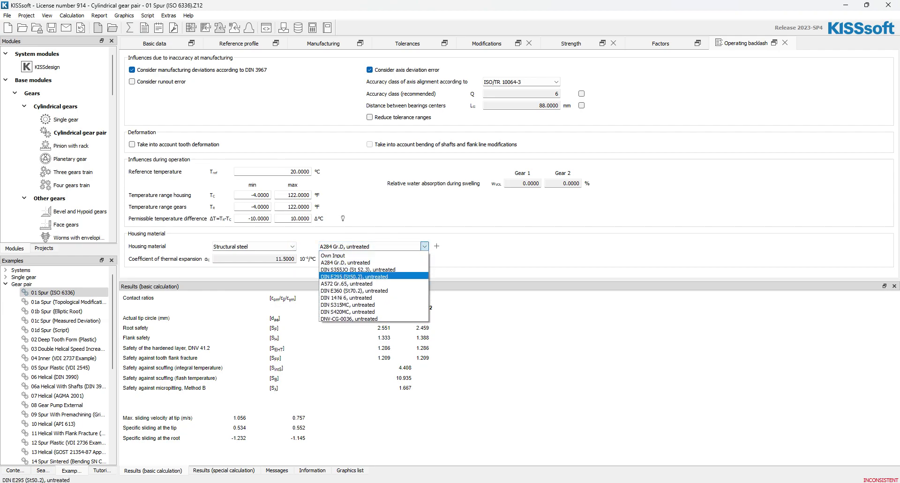
pyautogui.click(437, 247)
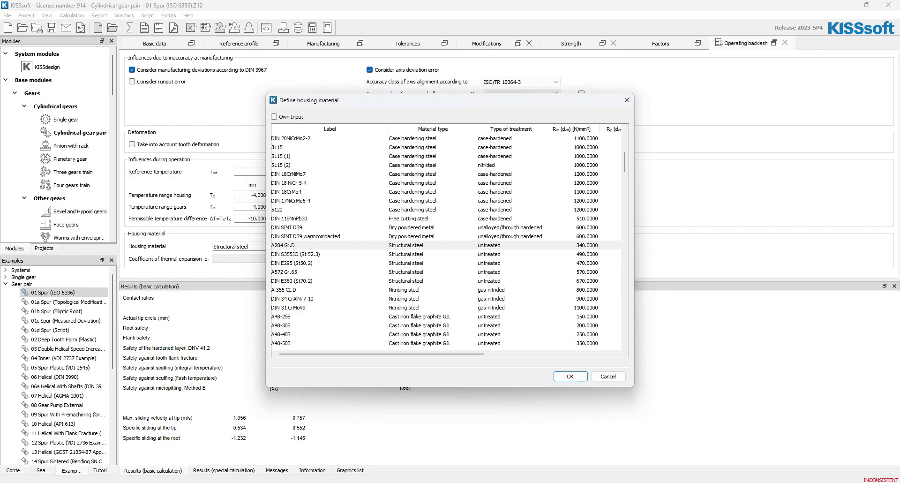
pyautogui.click(570, 377)
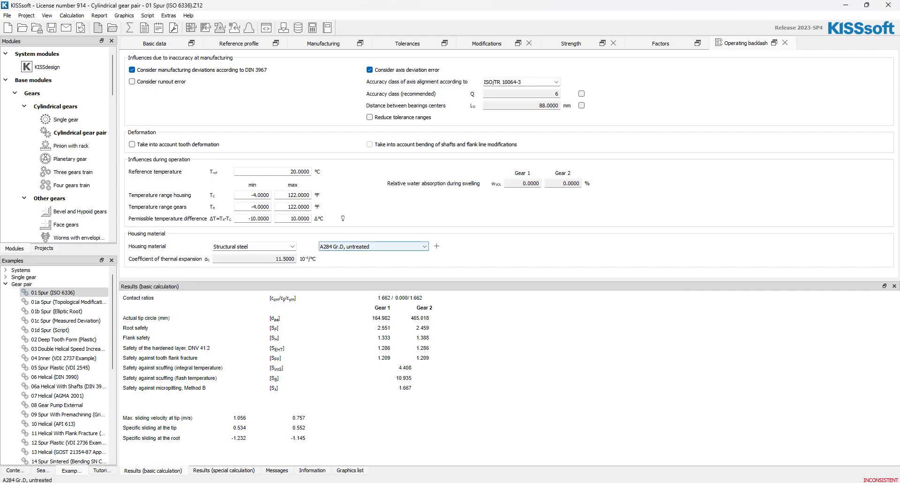
pyautogui.doubleClick(285, 259)
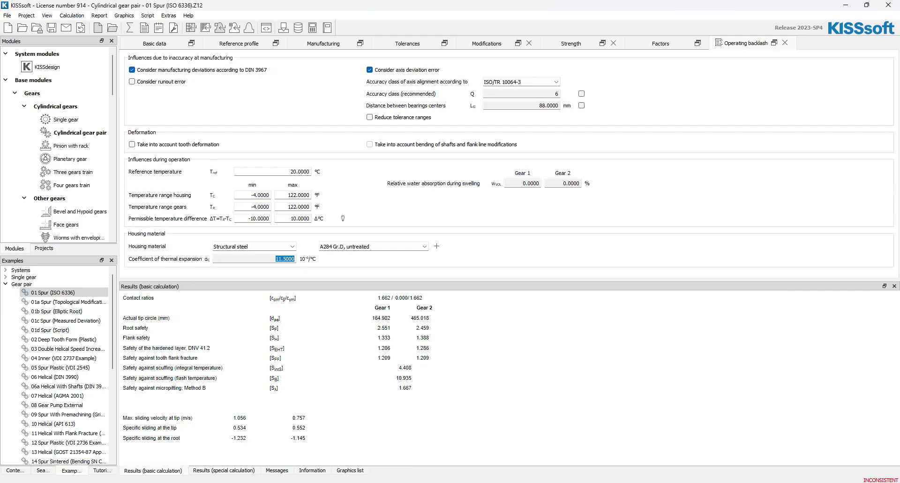
# - Exclude the axis deviation error from the operating backlash calculation and include it again
pyautogui.click(370, 70)
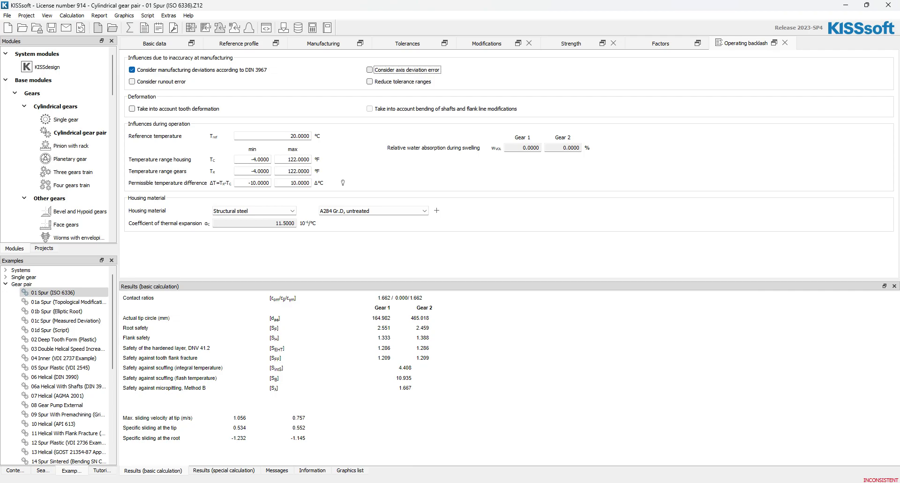
pyautogui.click(370, 69)
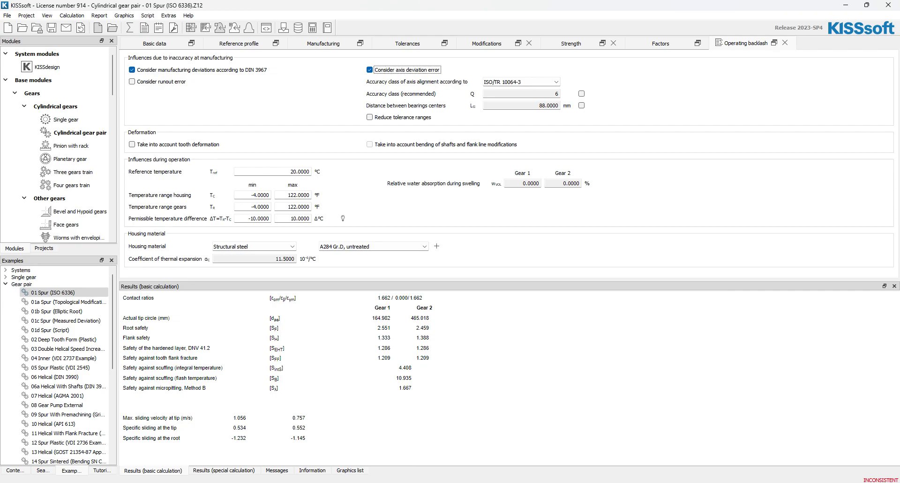
# - Run the calculation and highlight the circumferential backlash values for the smallest and biggest operating backlash
pyautogui.click(130, 27)
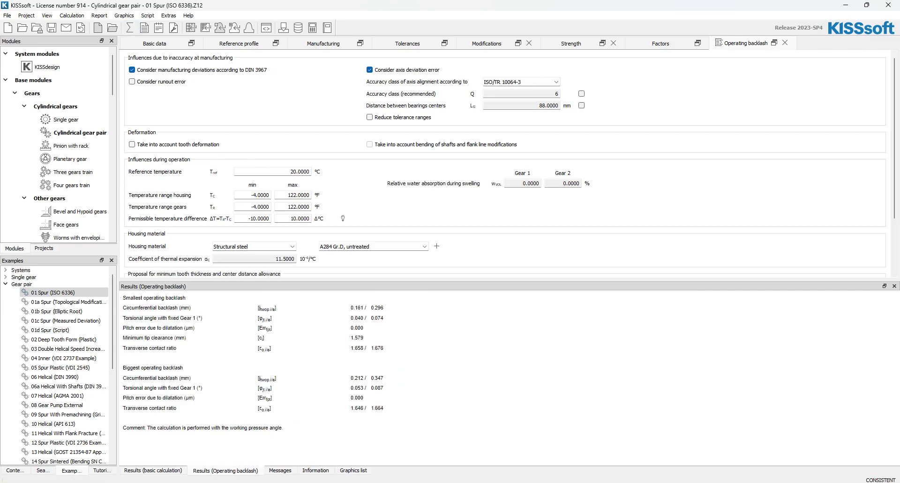
pyautogui.moveTo(350, 307); pyautogui.dragTo(384, 307)
pyautogui.moveTo(351, 377); pyautogui.dragTo(384, 378)
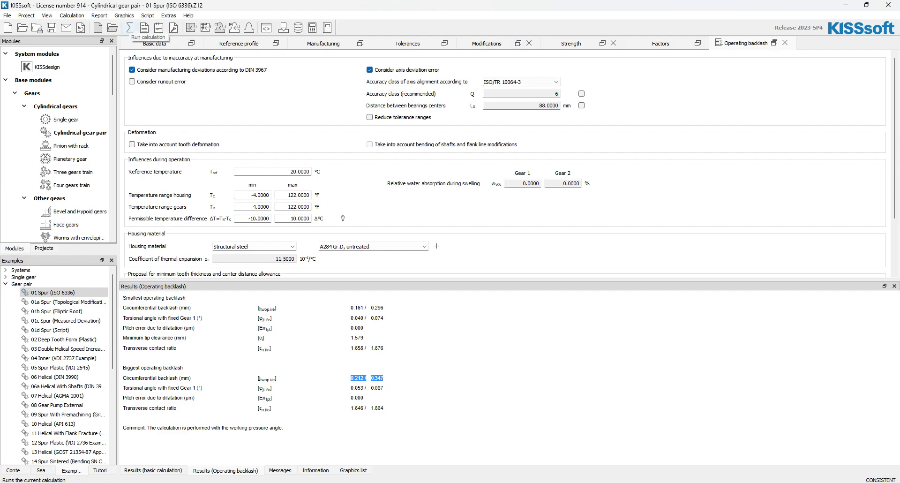
# - Generate the acceptance and operating backlash report (DIN 3967), fit it to the page width and view its inputs section
pyautogui.click(144, 28)
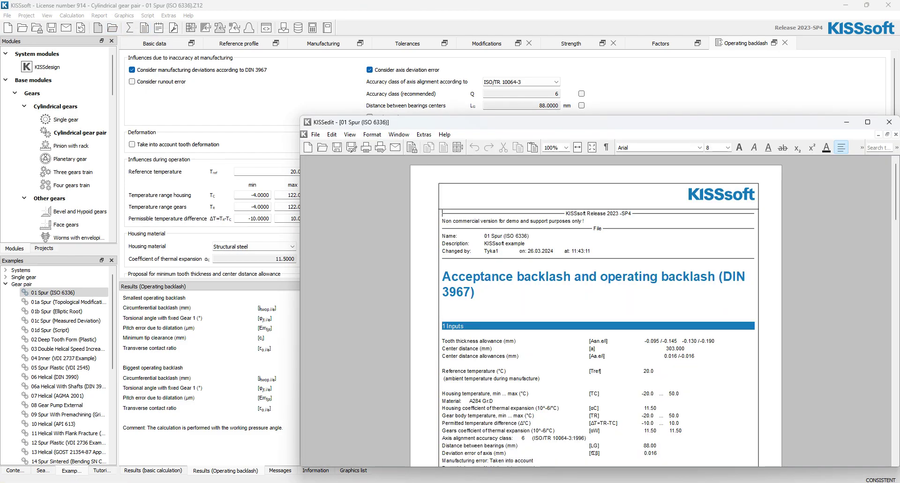
pyautogui.moveTo(461, 102); pyautogui.dragTo(284, 12)
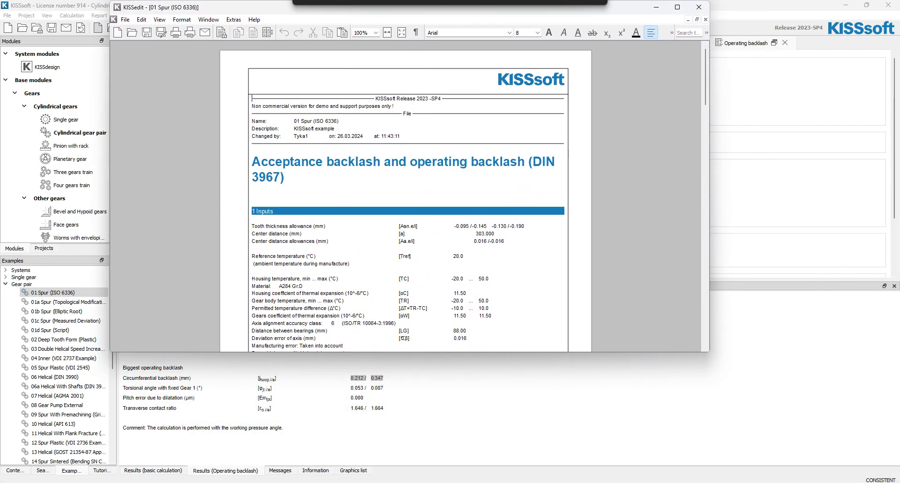
pyautogui.moveTo(615, 352); pyautogui.dragTo(615, 481)
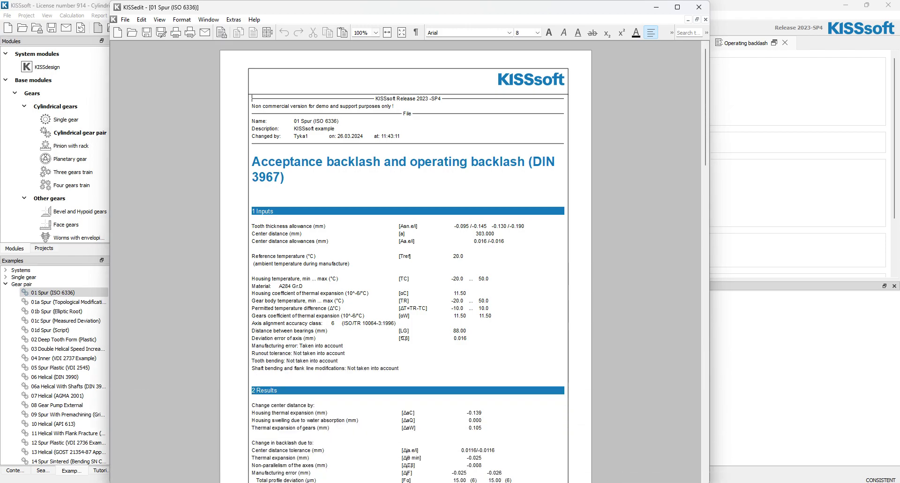
pyautogui.click(387, 32)
pyautogui.scroll(-3, 407, 263)
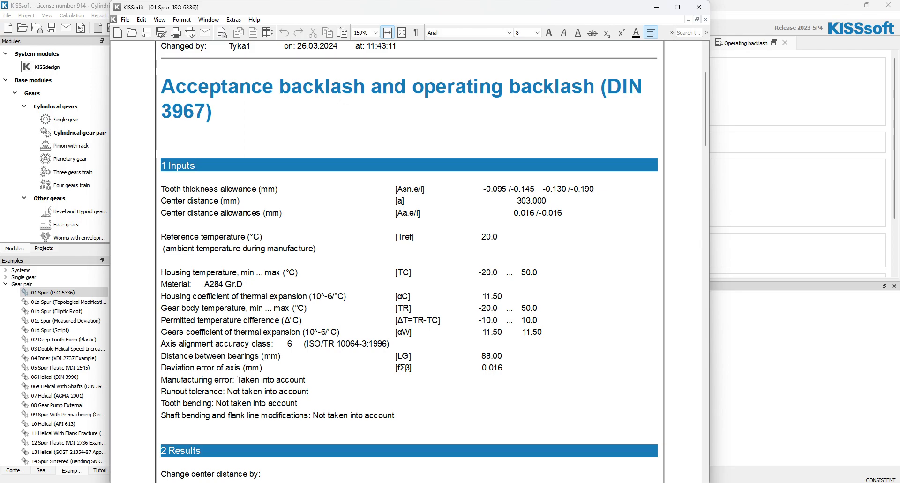
# - Move the "Theoretical backlash (reference circle)" heading from the end of the report's first page onto the second page
pyautogui.scroll(-2, 409, 263)
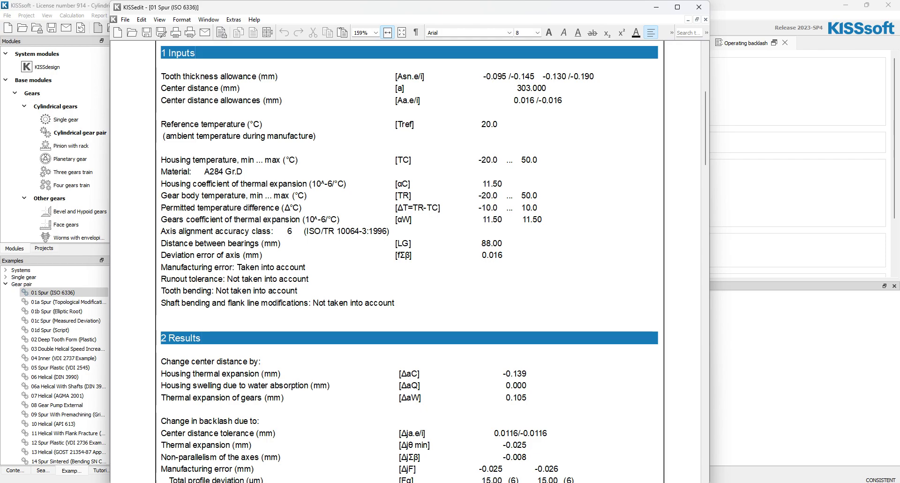
pyautogui.scroll(-3, 409, 263)
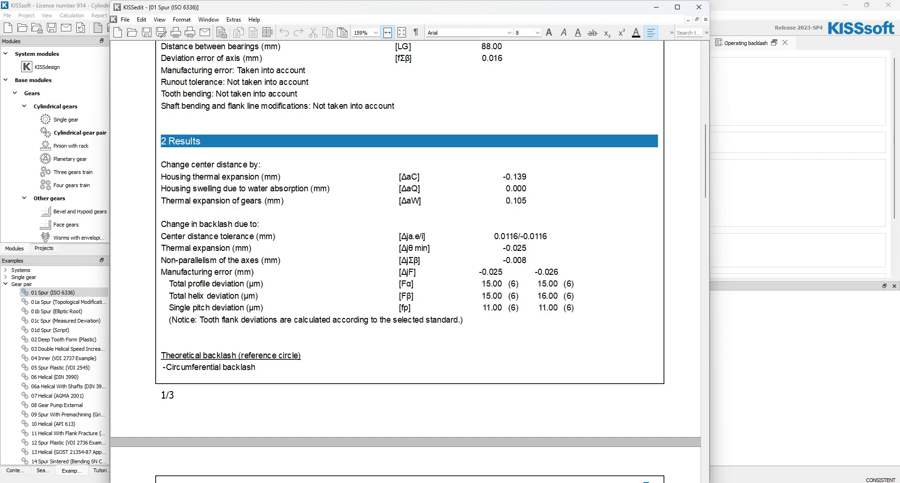
pyautogui.scroll(-1, 405, 260)
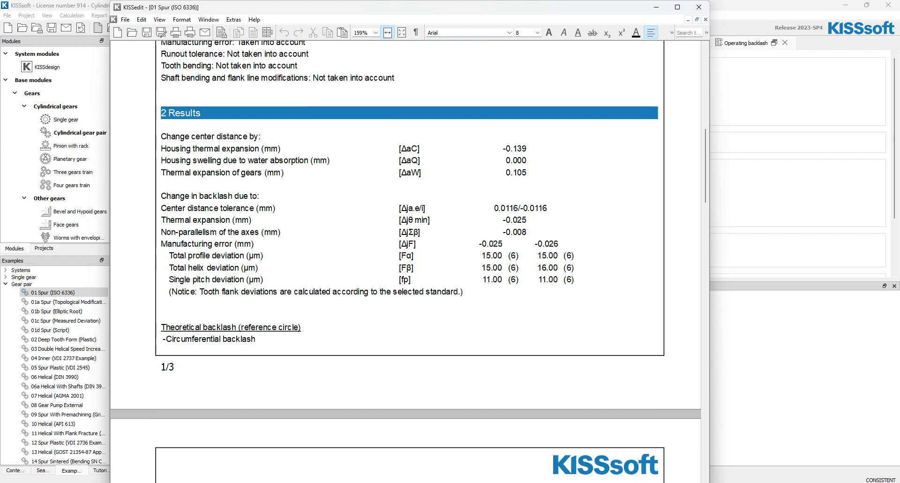
pyautogui.scroll(-6, 406, 261)
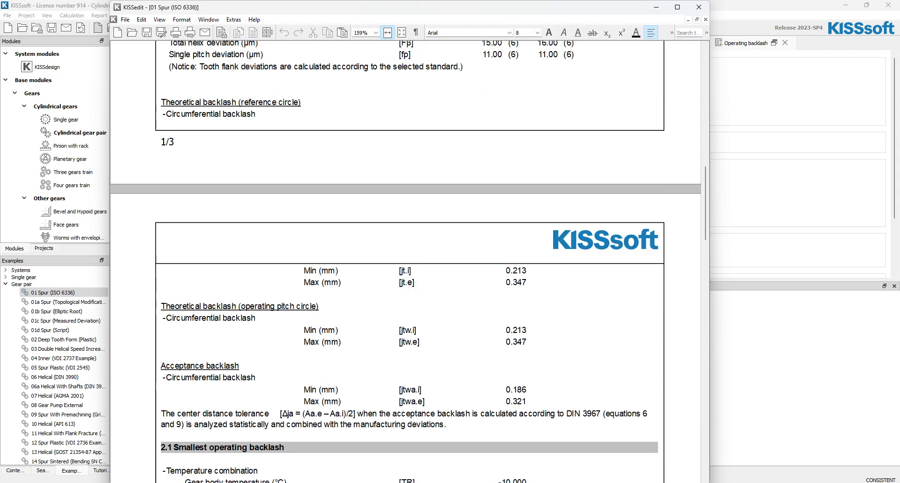
pyautogui.hotkey('ctrl', 'Return')
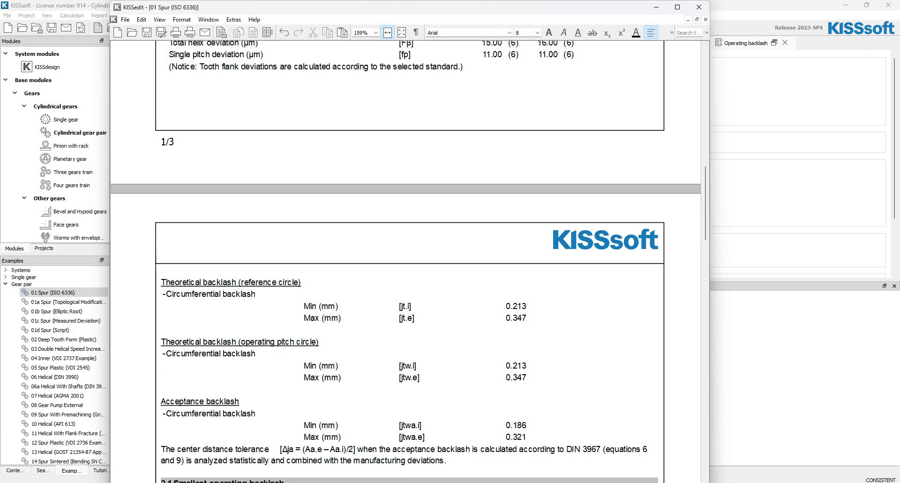
# - Review the theoretical and acceptance backlash values on the report's second page and compare them with the preceding results
pyautogui.scroll(-5, 405, 260)
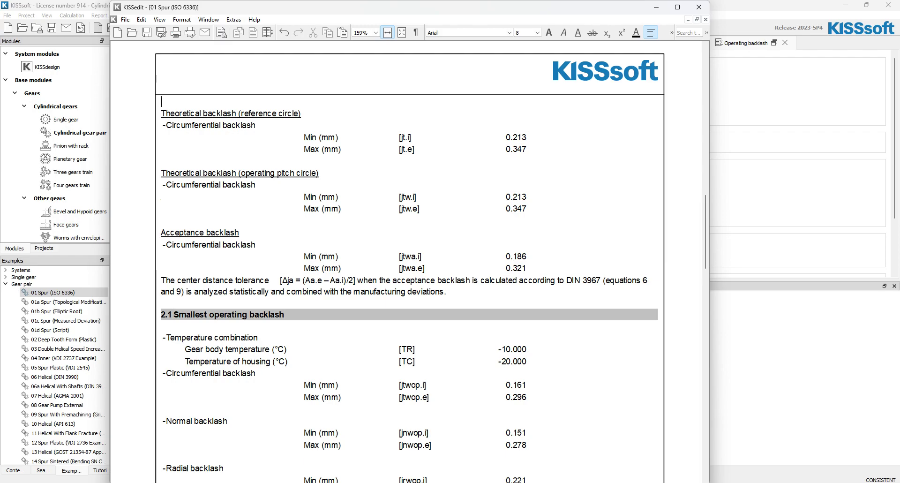
pyautogui.scroll(-3, 409, 261)
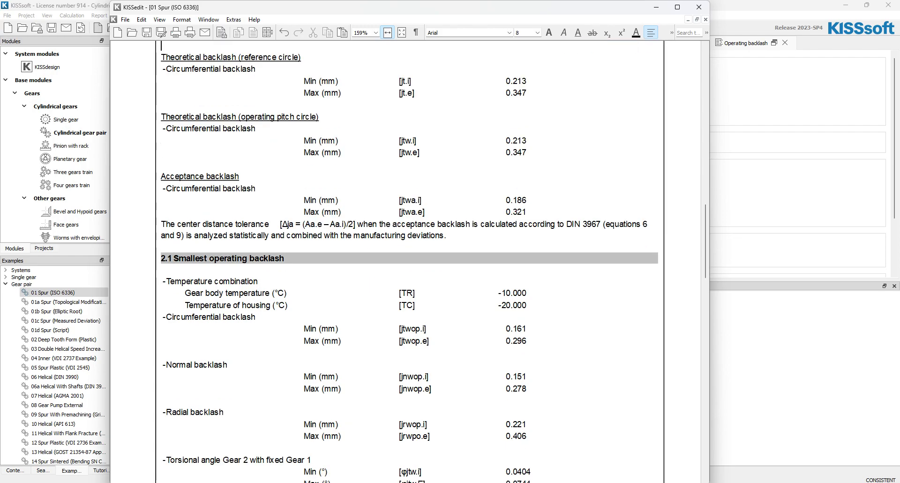
pyautogui.scroll(-5, 409, 261)
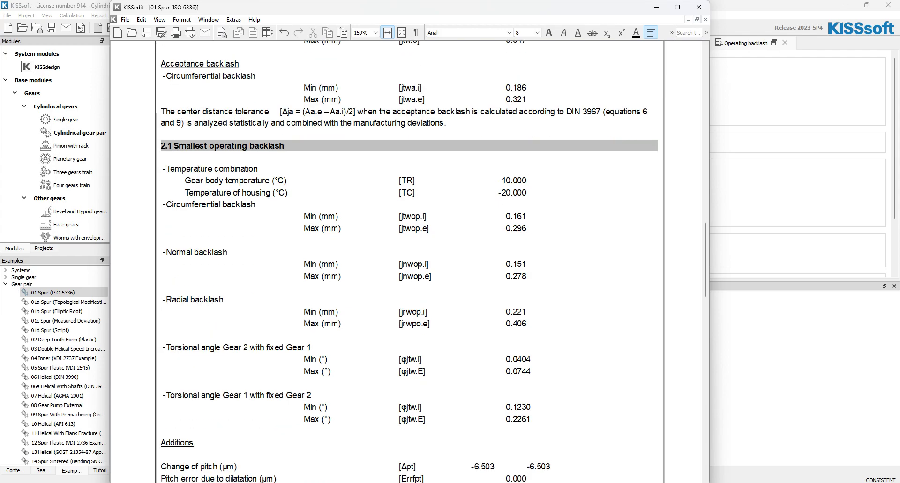
pyautogui.scroll(8, 409, 261)
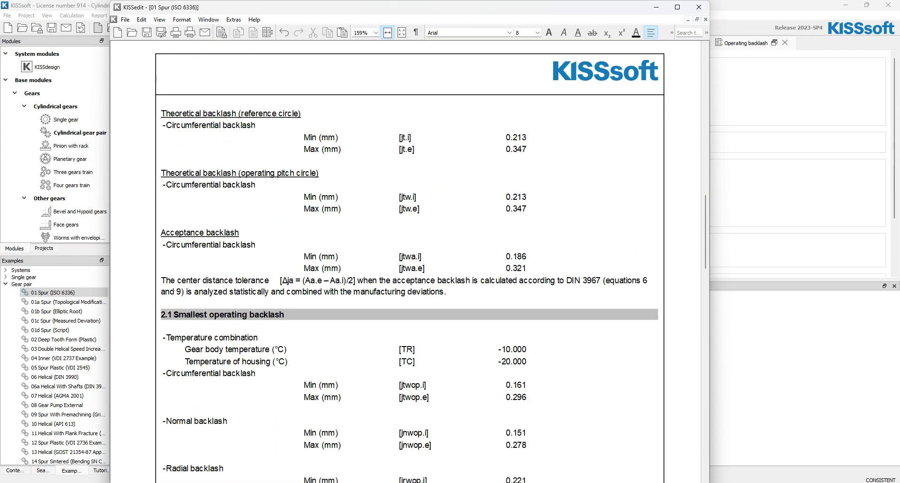
pyautogui.scroll(13, 410, 261)
pyautogui.scroll(2, 409, 261)
pyautogui.scroll(-13, 409, 261)
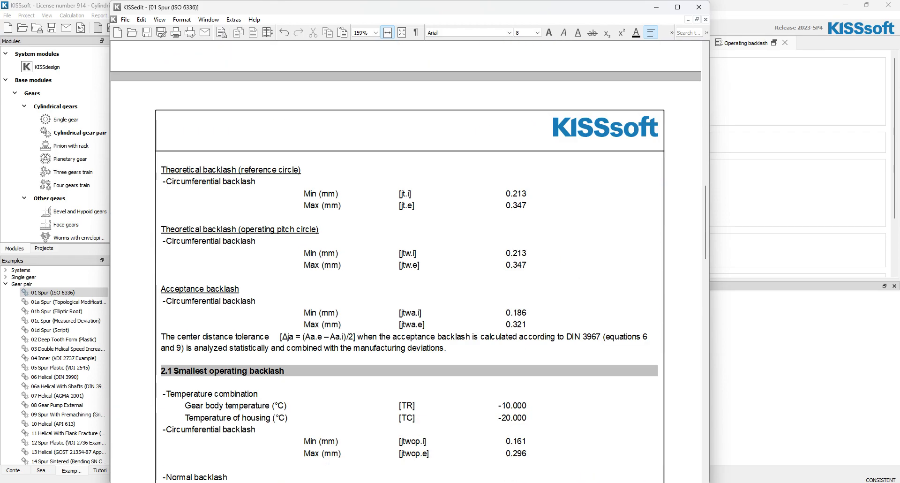
# - Examine the temperature combination and the backlash values in the report's smallest operating backlash section
pyautogui.scroll(-7, 409, 261)
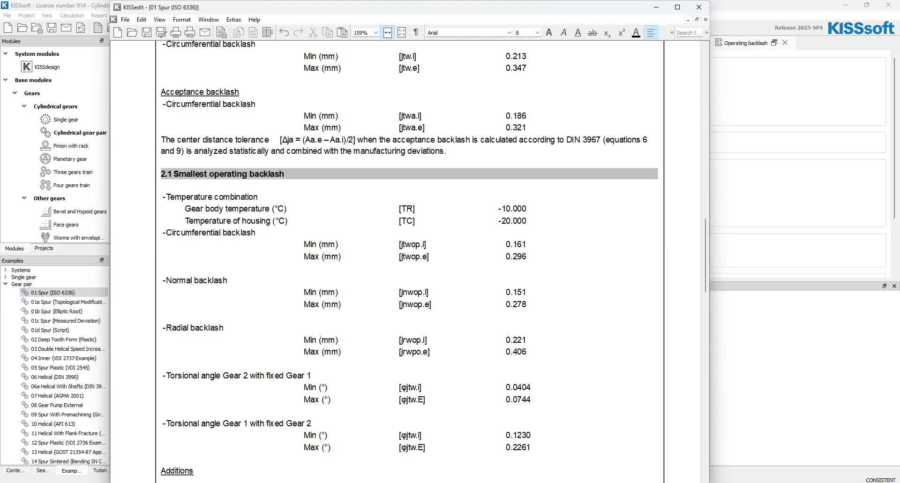
pyautogui.scroll(-3, 409, 261)
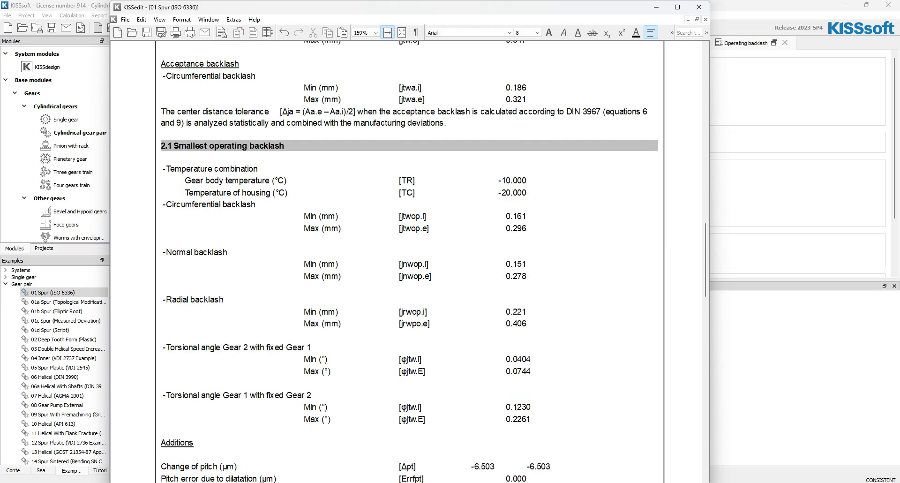
pyautogui.moveTo(524, 219); pyautogui.dragTo(161, 187)
pyautogui.click(161, 230)
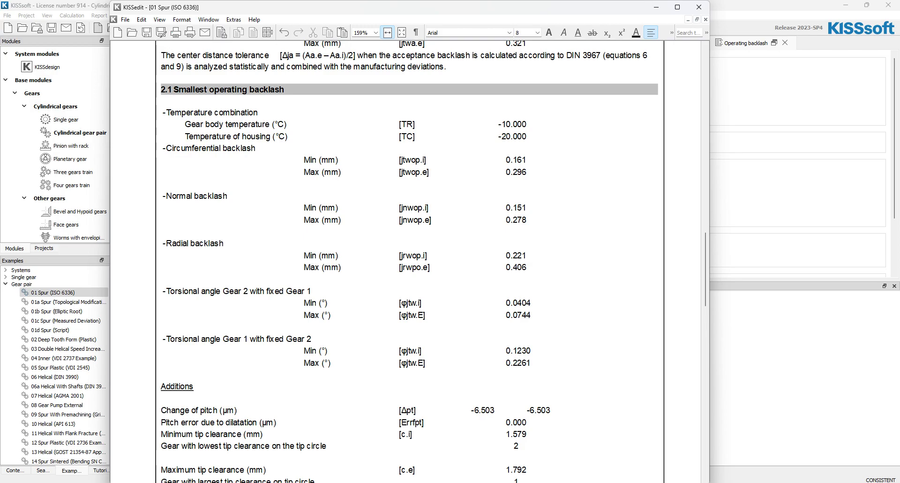
pyautogui.scroll(-3, 410, 258)
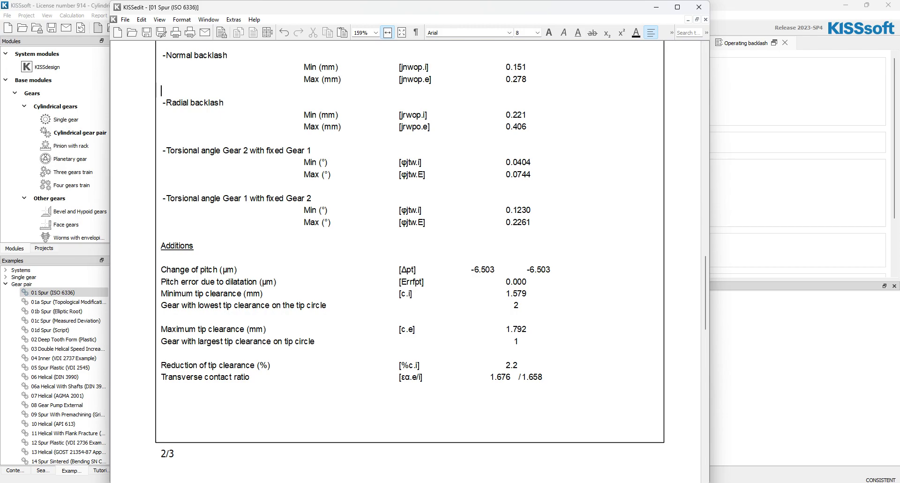
# - Compare the report's biggest operating backlash section with the temperature combination and values for the smallest operating backlash
pyautogui.scroll(-10, 411, 263)
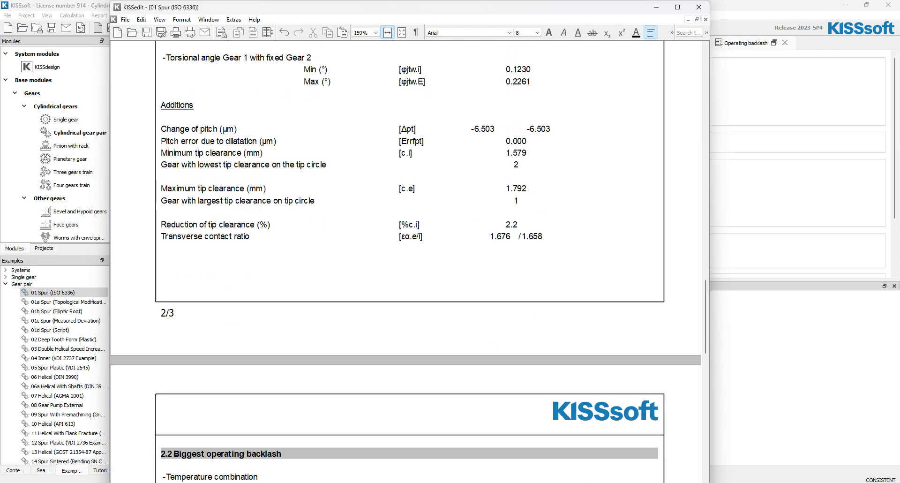
pyautogui.scroll(-3, 410, 263)
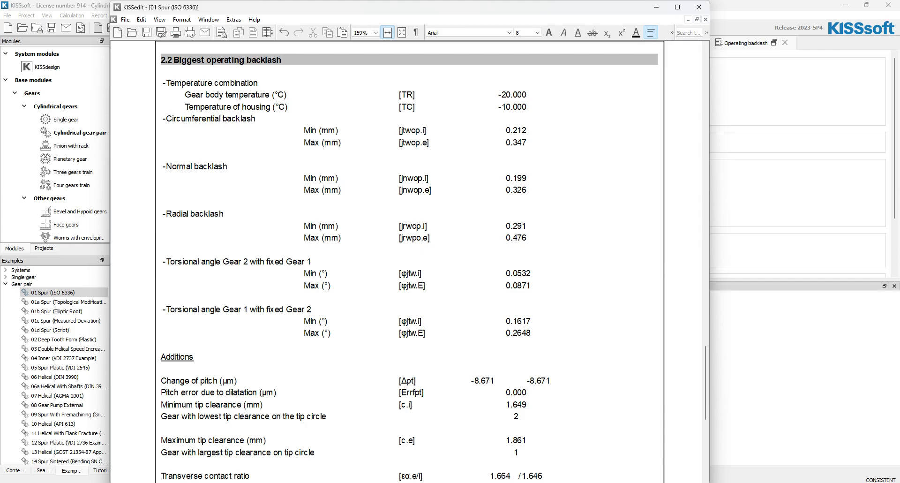
pyautogui.scroll(20, 411, 263)
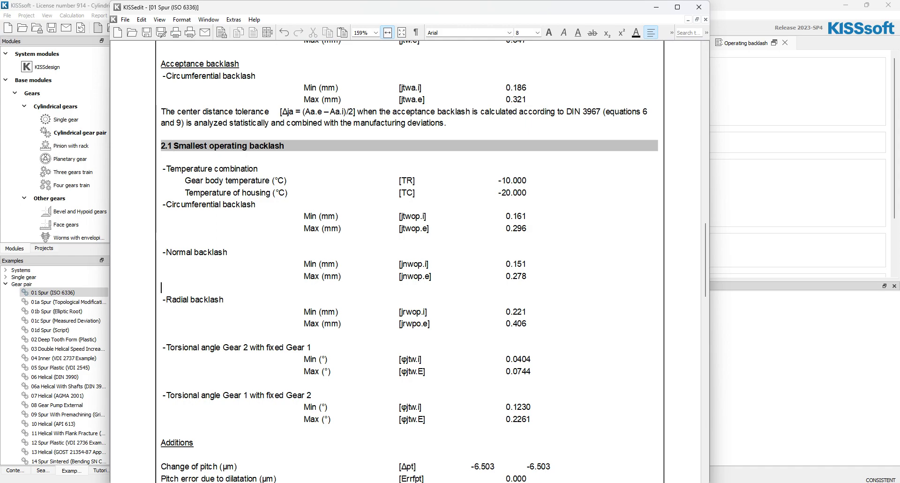
pyautogui.scroll(-20, 406, 261)
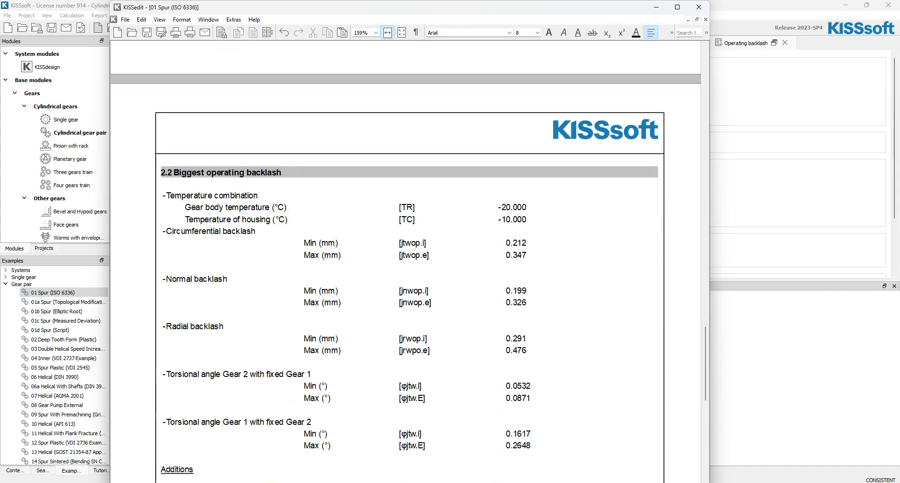
pyautogui.scroll(-3, 405, 272)
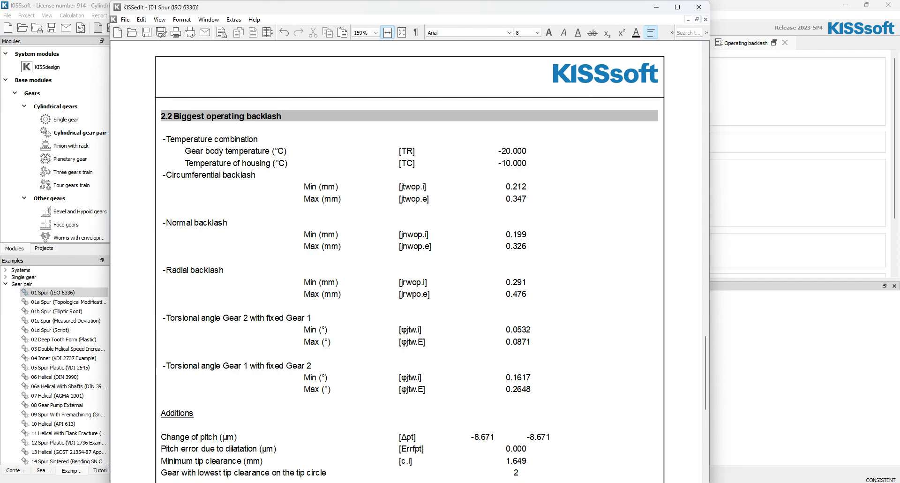
# - Read the proposed tooth thickness and center distance allowances at the end of the report, and close the report
pyautogui.scroll(-10, 407, 263)
pyautogui.scroll(-3, 407, 263)
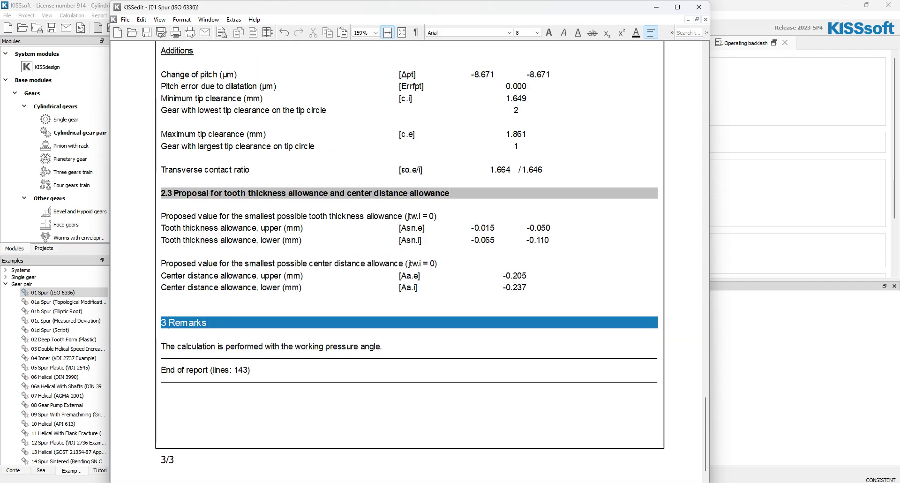
pyautogui.scroll(-1, 407, 263)
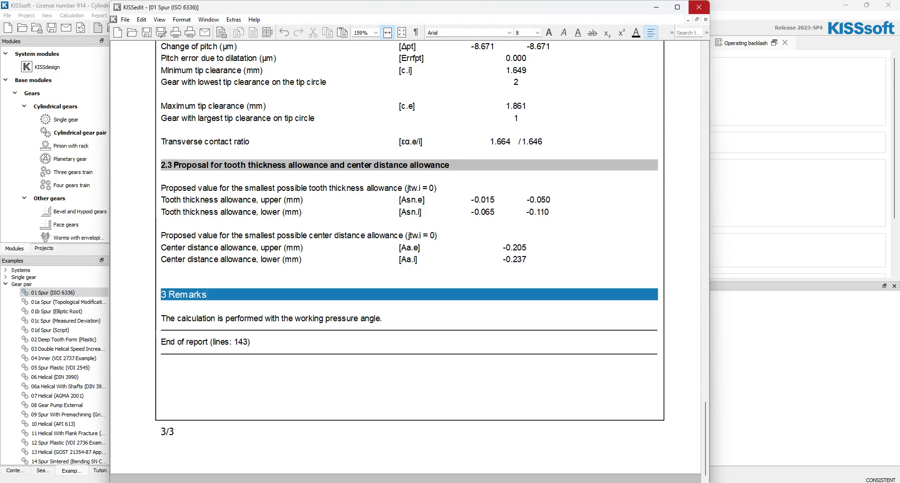
pyautogui.click(698, 7)
pyautogui.click(436, 260)
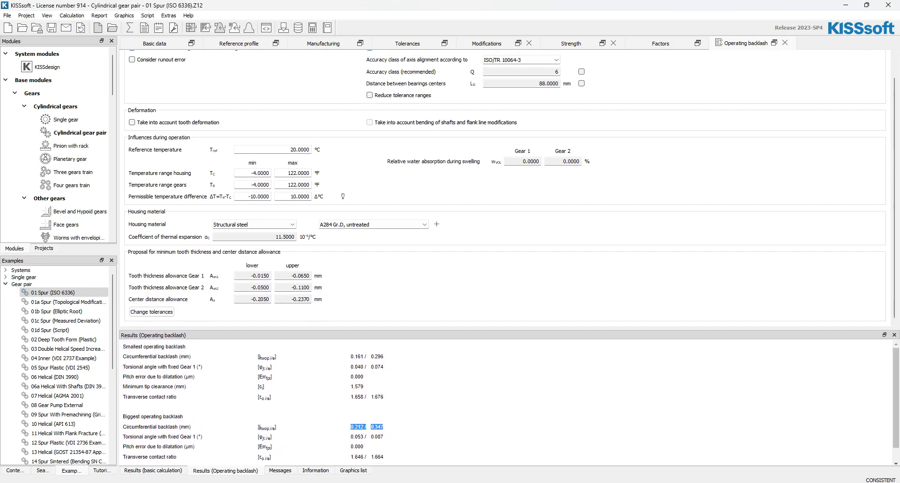
# - Compare the proposed minimum tooth thickness allowances with the current allowances of both gears in the tolerance settings
pyautogui.hotkey('alt', 'Tab')
pyautogui.doubleClick(261, 290)
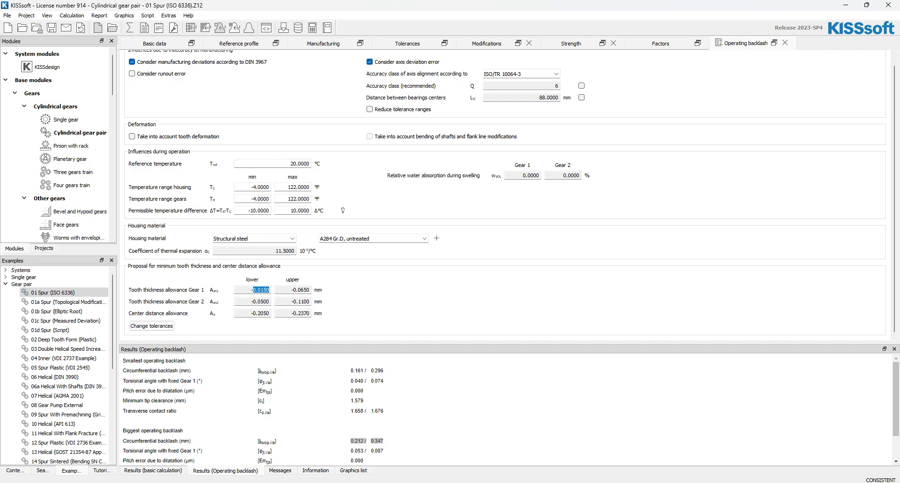
pyautogui.click(261, 290)
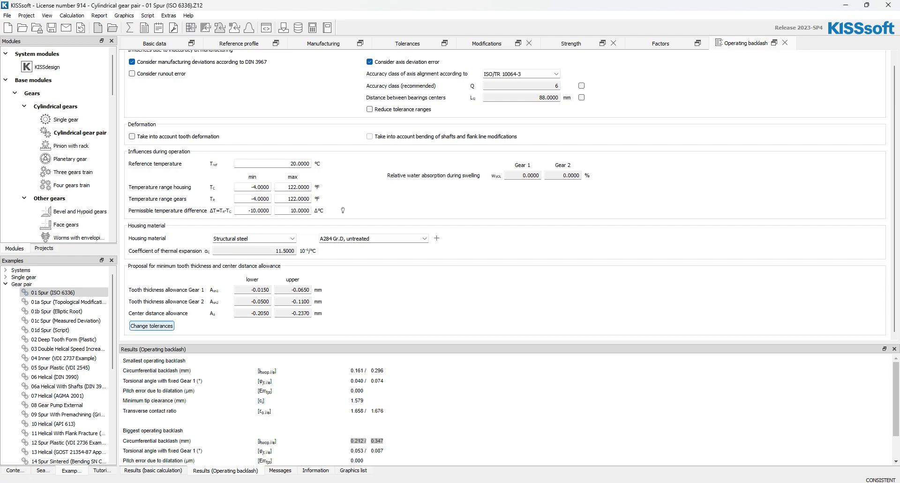
pyautogui.click(151, 326)
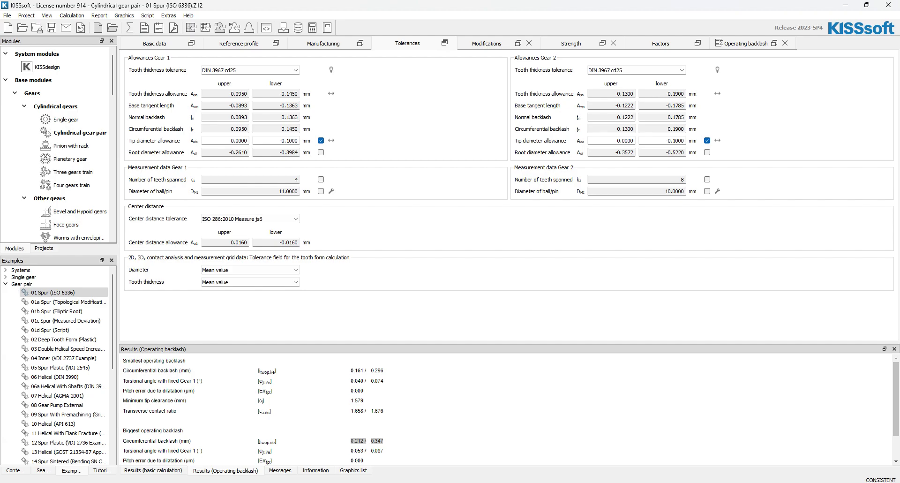
pyautogui.click(745, 44)
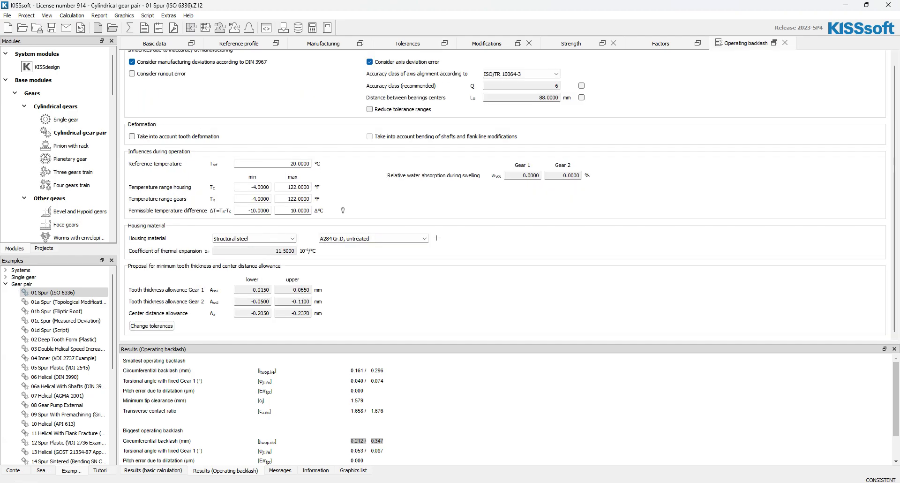
# - Apply the proposed tooth thickness allowances with a 50% tooth thickness change on Gear 1, and rerun the calculation
pyautogui.click(152, 325)
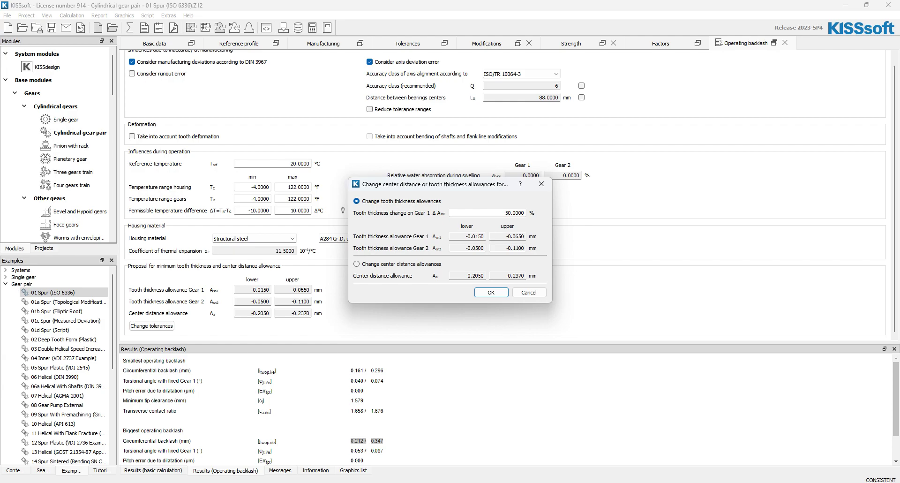
pyautogui.press('Return')
pyautogui.click(130, 28)
# - Highlight the minimum circumferential backlash for the smallest operating backlash and check the tooth thickness allowances applied to both gears
pyautogui.scroll(-1, 506, 408)
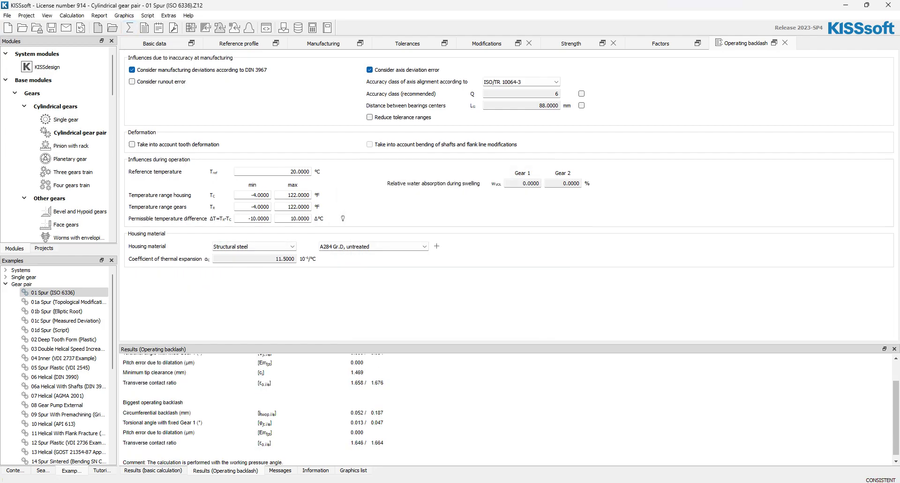
pyautogui.moveTo(506, 343); pyautogui.dragTo(507, 216)
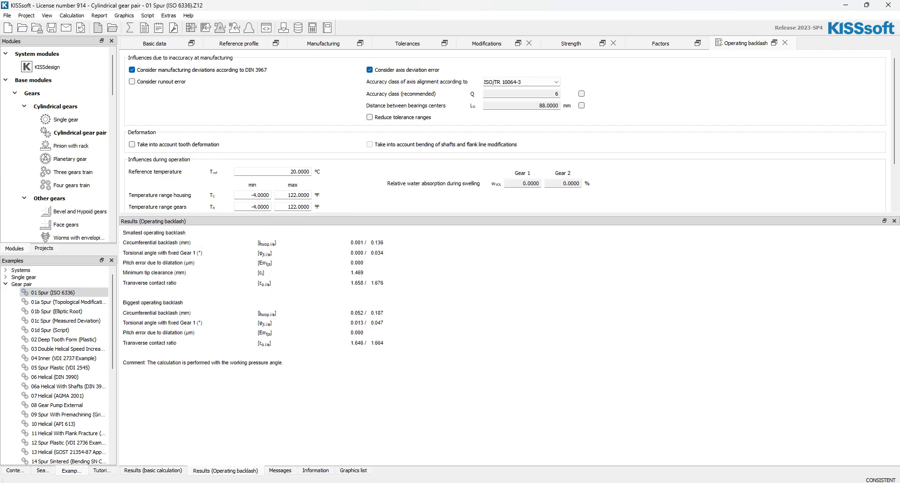
pyautogui.moveTo(351, 243); pyautogui.dragTo(365, 243)
pyautogui.moveTo(506, 215); pyautogui.dragTo(507, 286)
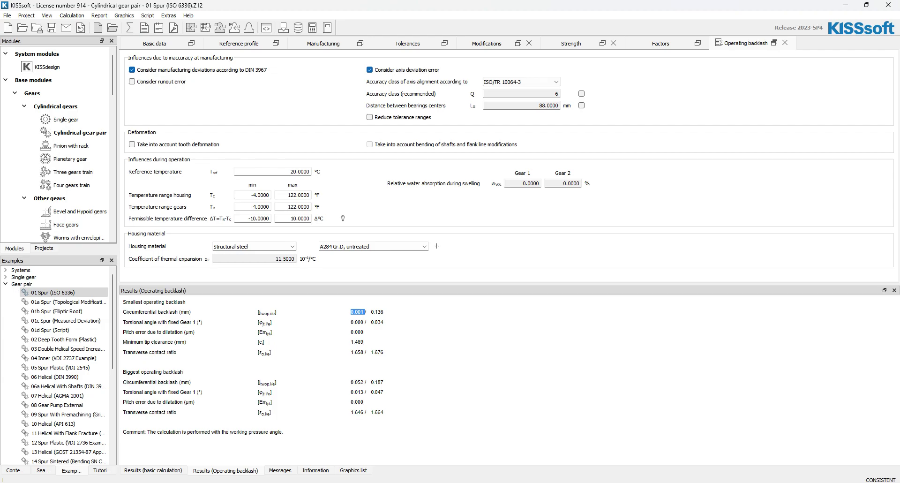
pyautogui.click(407, 43)
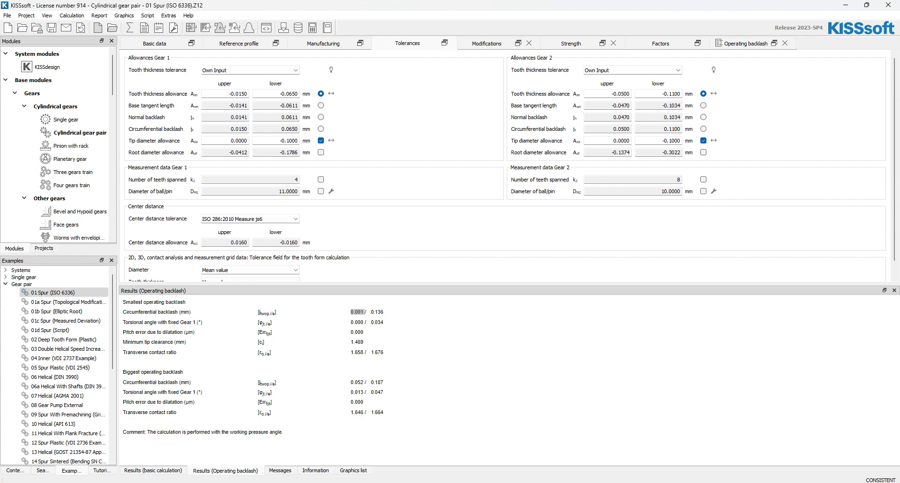
pyautogui.moveTo(328, 284); pyautogui.dragTo(328, 315)
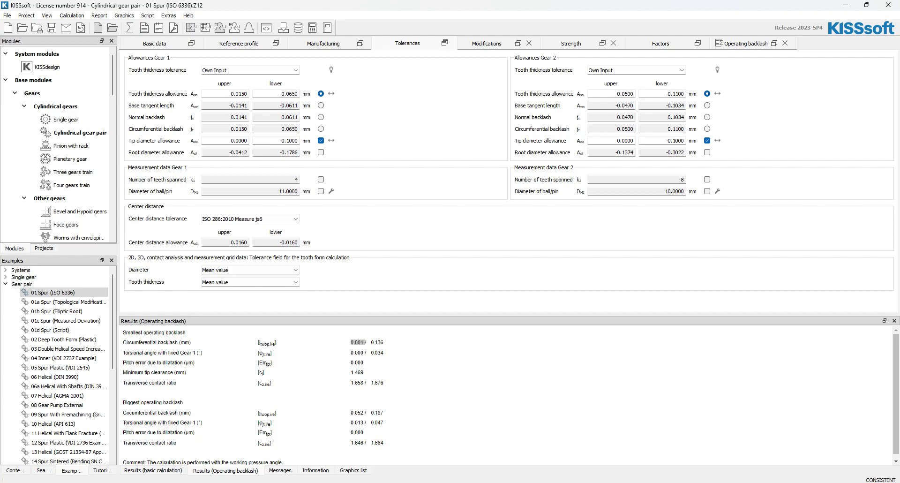
# - View the gear pair's 2D meshing graphic, close it and show the basic calculation results
pyautogui.click(124, 15)
pyautogui.moveTo(148, 26)
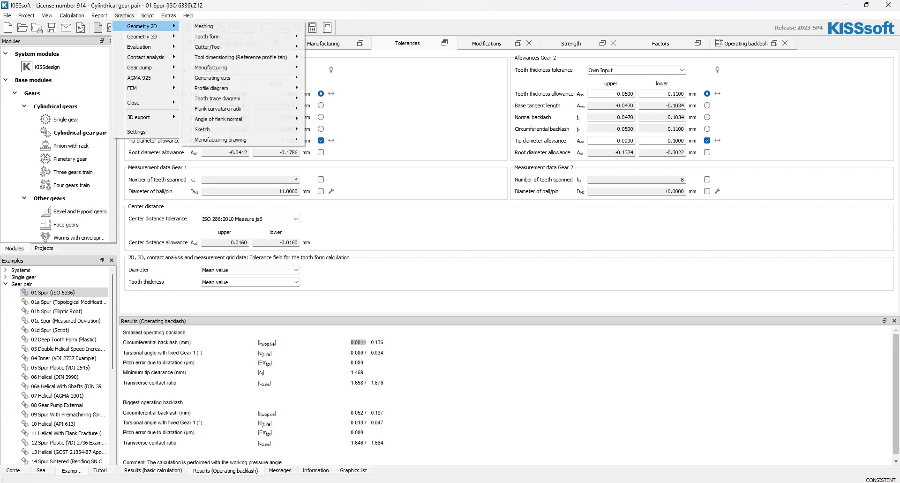
pyautogui.click(207, 26)
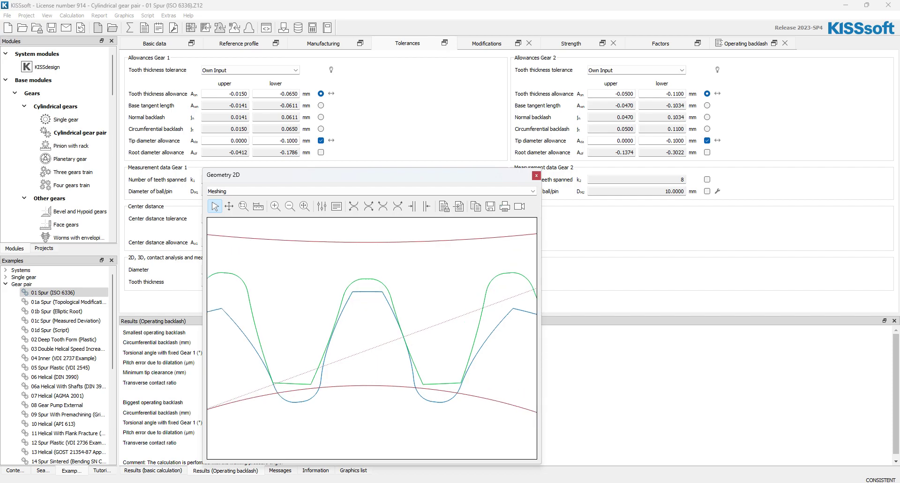
pyautogui.click(536, 176)
pyautogui.click(153, 471)
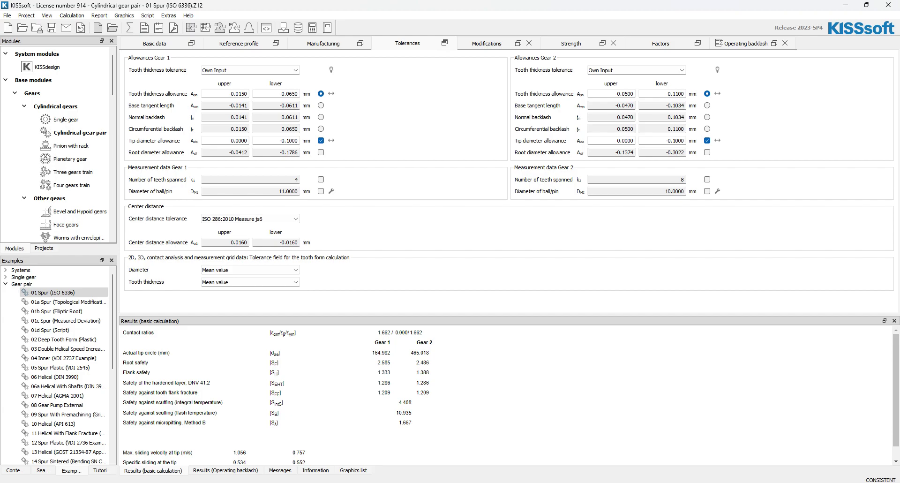
# - Include the runout error in the operating backlash settings and check the quality grades of both gears in the basic data
pyautogui.click(745, 43)
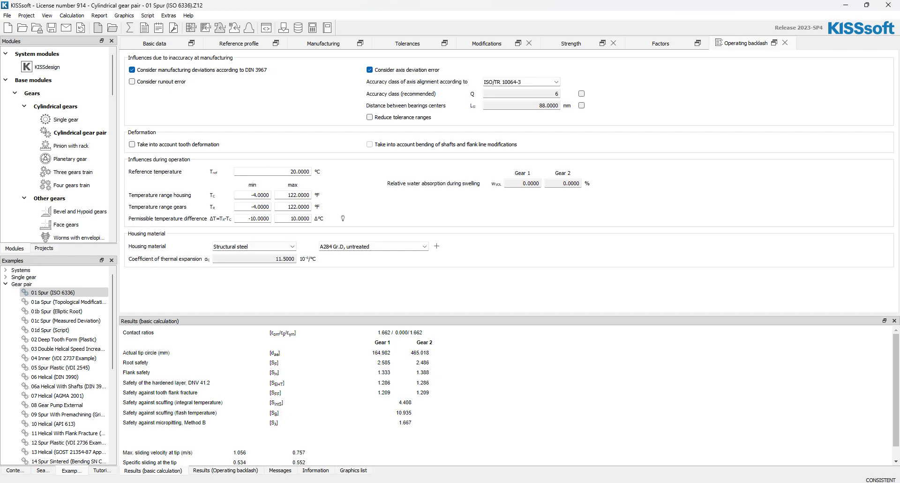
pyautogui.click(132, 81)
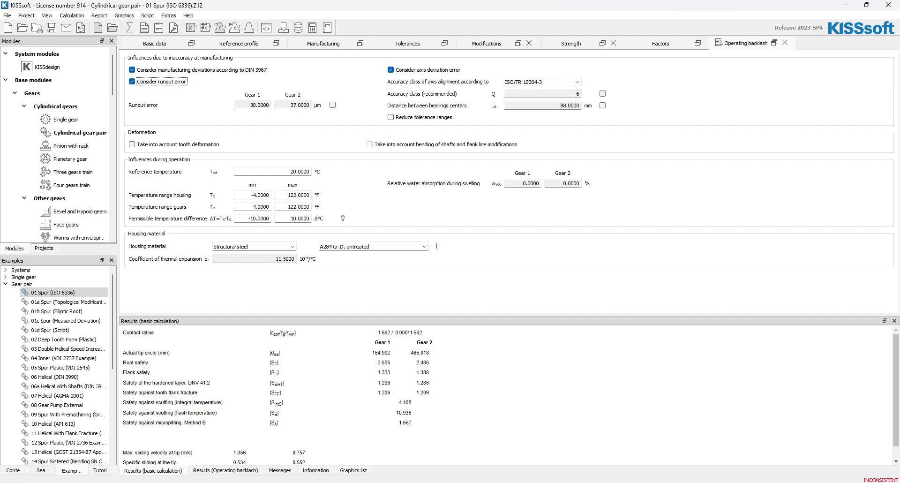
pyautogui.click(155, 44)
pyautogui.doubleClick(460, 118)
pyautogui.doubleClick(500, 119)
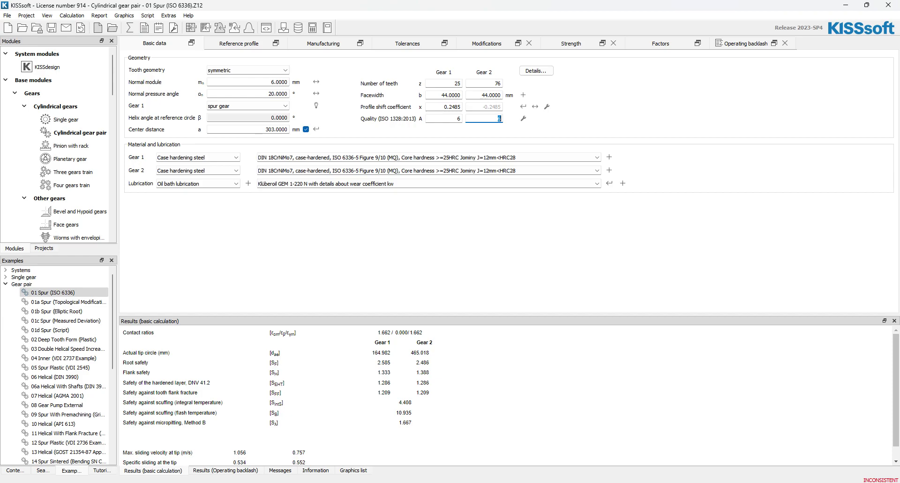
# - Leave the runout error of both gears on its automatic values and recalculate the operating backlash
pyautogui.click(746, 43)
pyautogui.click(333, 105)
pyautogui.click(333, 105)
pyautogui.click(130, 27)
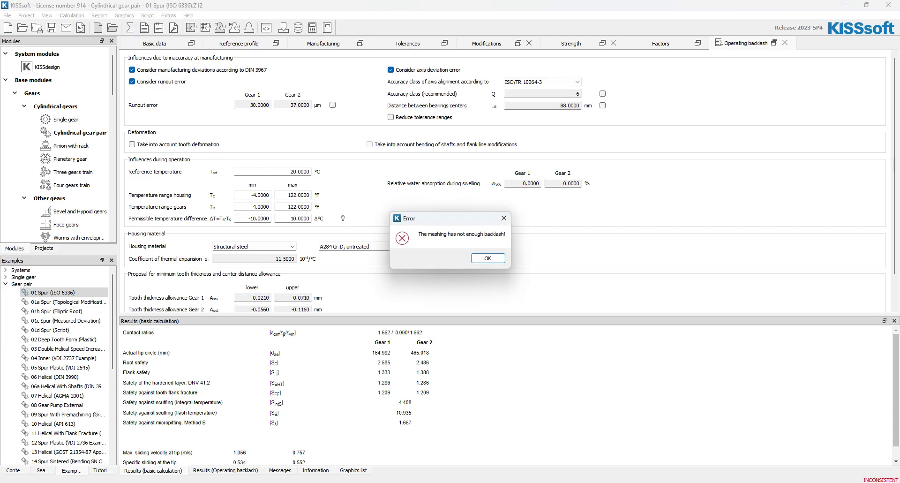
pyautogui.press('Return')
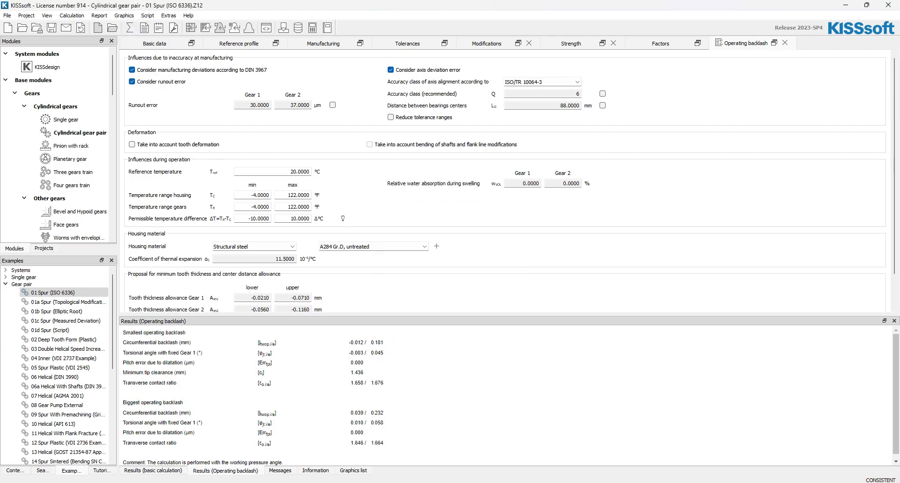
# - Change the tolerances to the newly proposed tooth thickness allowances with a 50% change on Gear 1, and rerun the calculation with runout error
pyautogui.moveTo(300, 315); pyautogui.dragTo(300, 353)
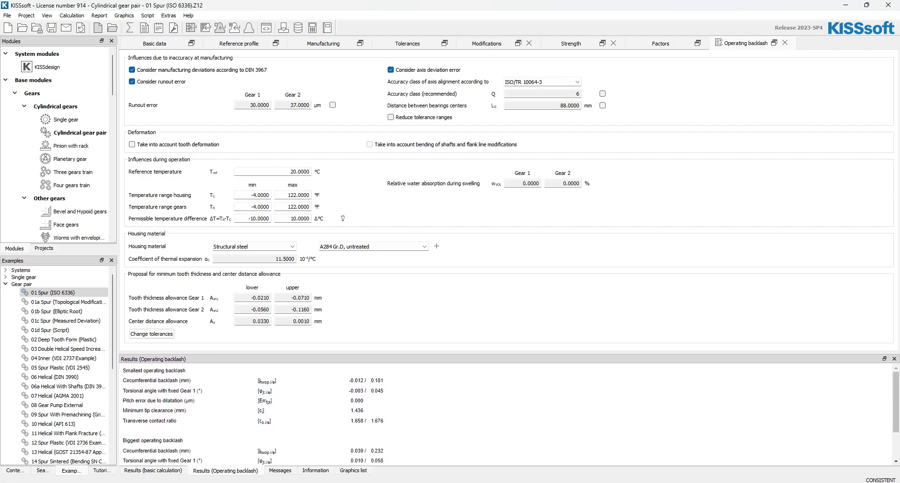
pyautogui.click(152, 334)
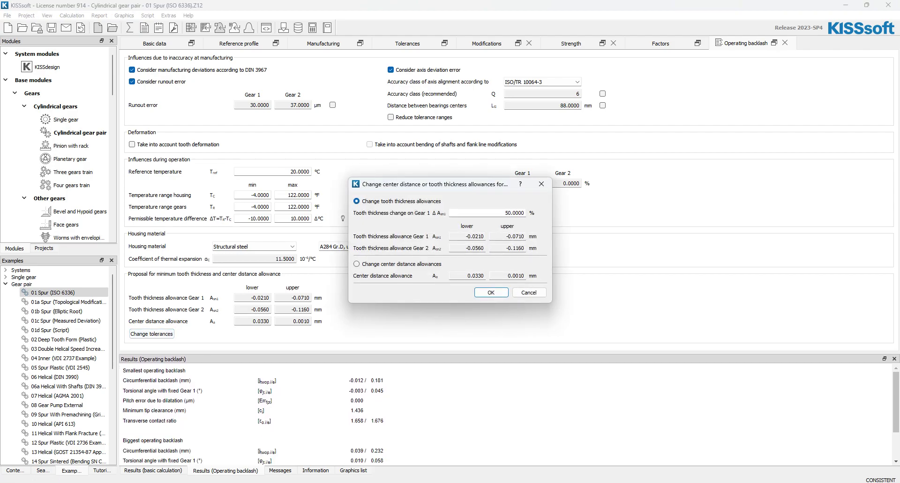
pyautogui.click(491, 292)
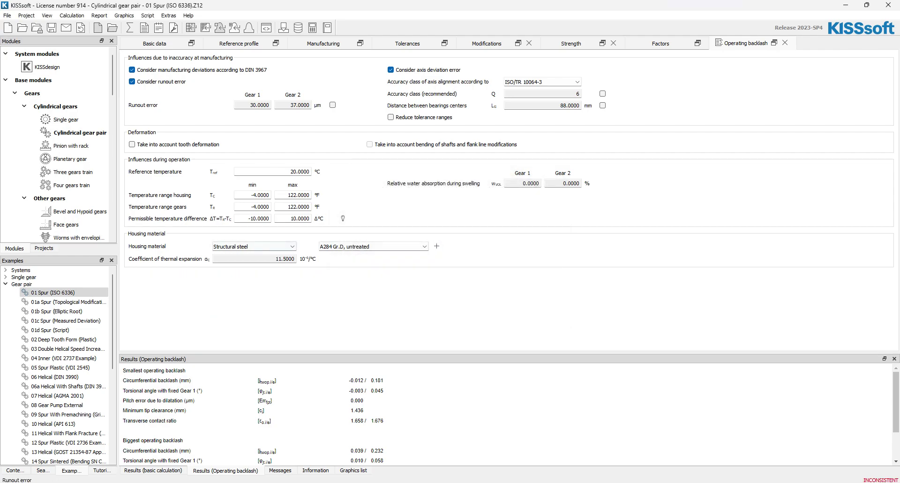
pyautogui.click(129, 28)
# - Enlarge the operating backlash results and highlight the minimum circumferential backlash for the smallest operating backlash
pyautogui.moveTo(301, 353); pyautogui.dragTo(300, 244)
pyautogui.moveTo(350, 272); pyautogui.dragTo(374, 271)
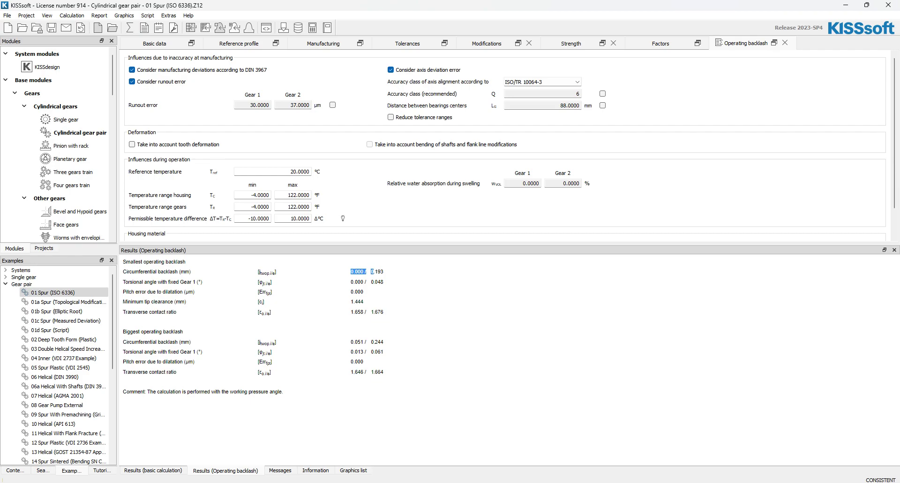
pyautogui.moveTo(394, 244); pyautogui.dragTo(394, 275)
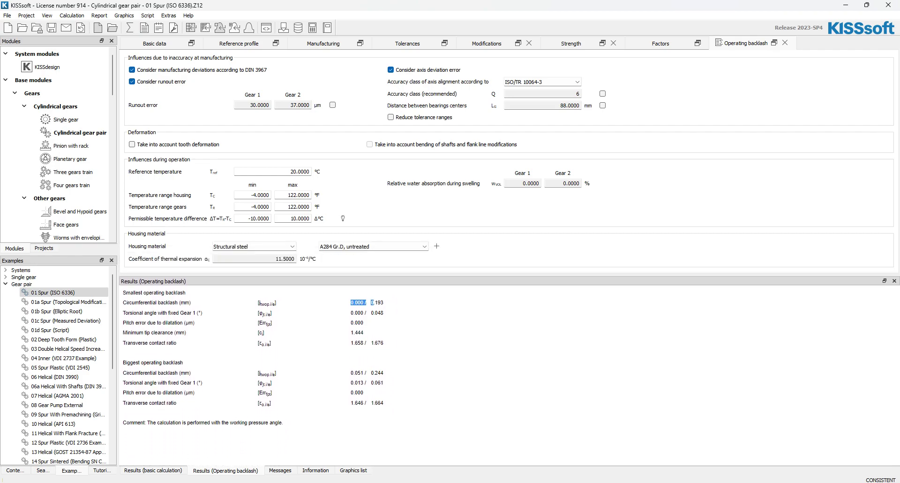